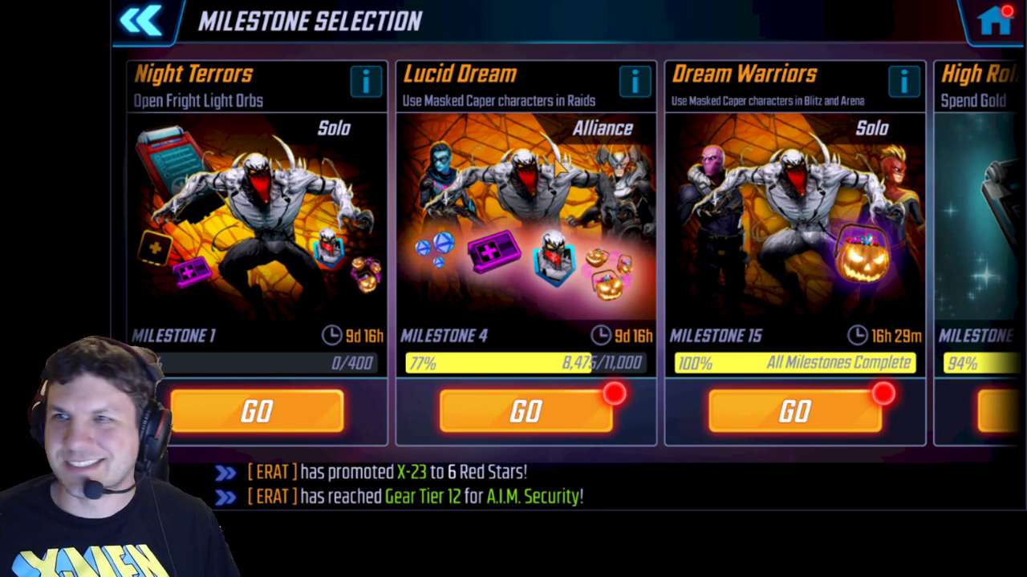
Step: Open the rewards of the Emerald Liberator blitz event and examine its milestone list through Milestone 20
click(995, 21)
drag(673, 217, 391, 138)
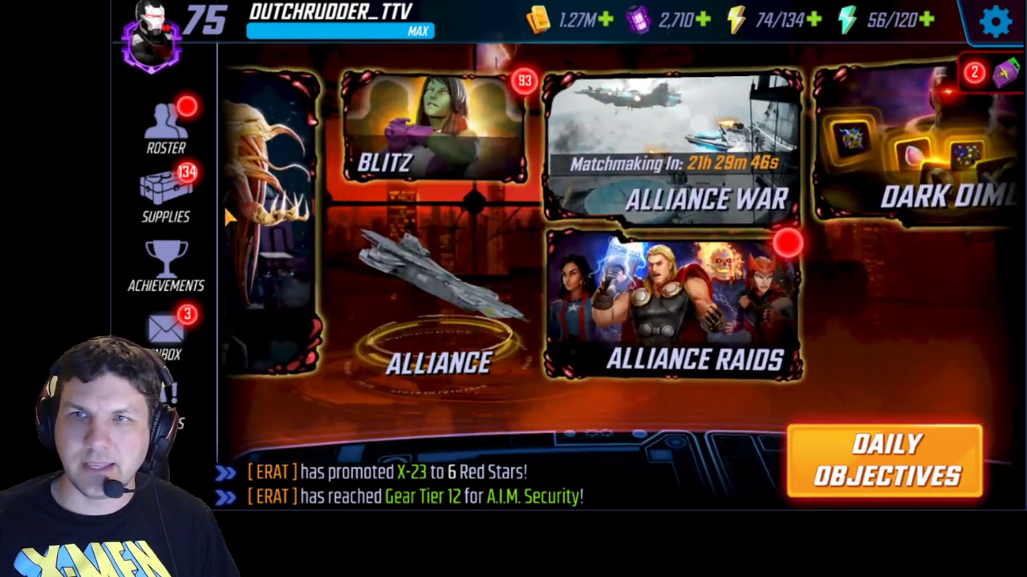
click(389, 136)
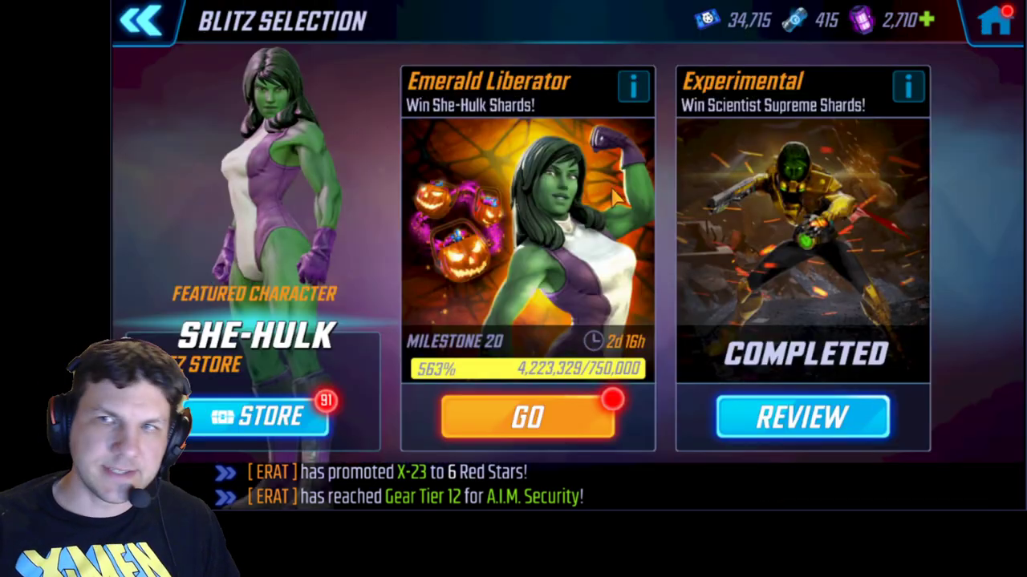
click(530, 427)
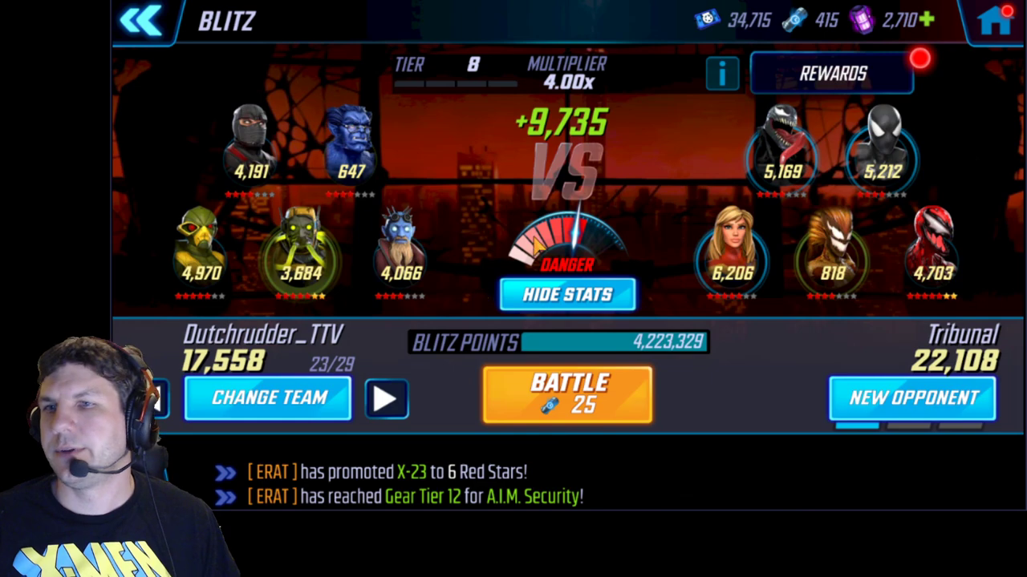
click(824, 87)
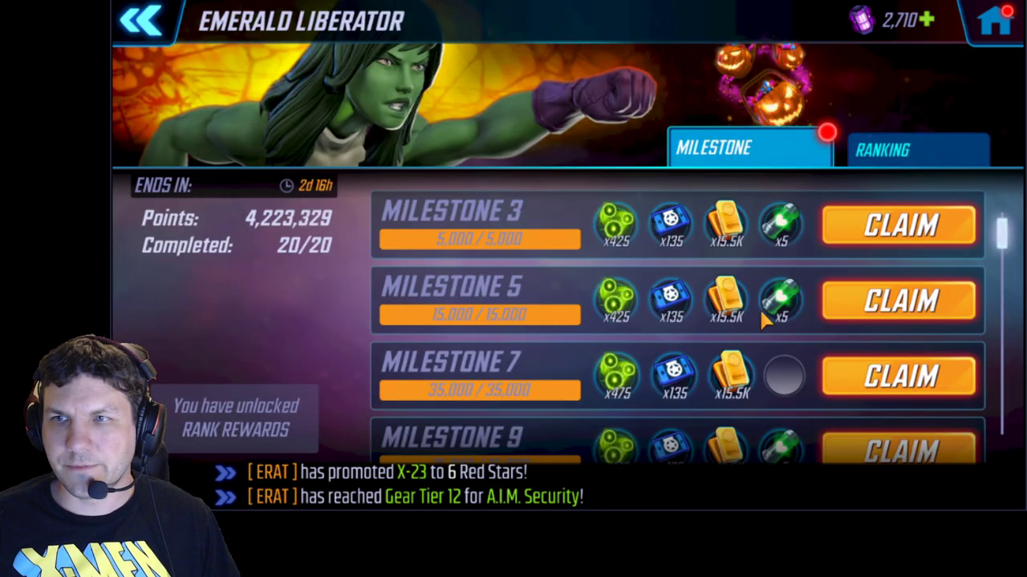
scroll(725, 385, down, 5)
scroll(728, 384, down, 5)
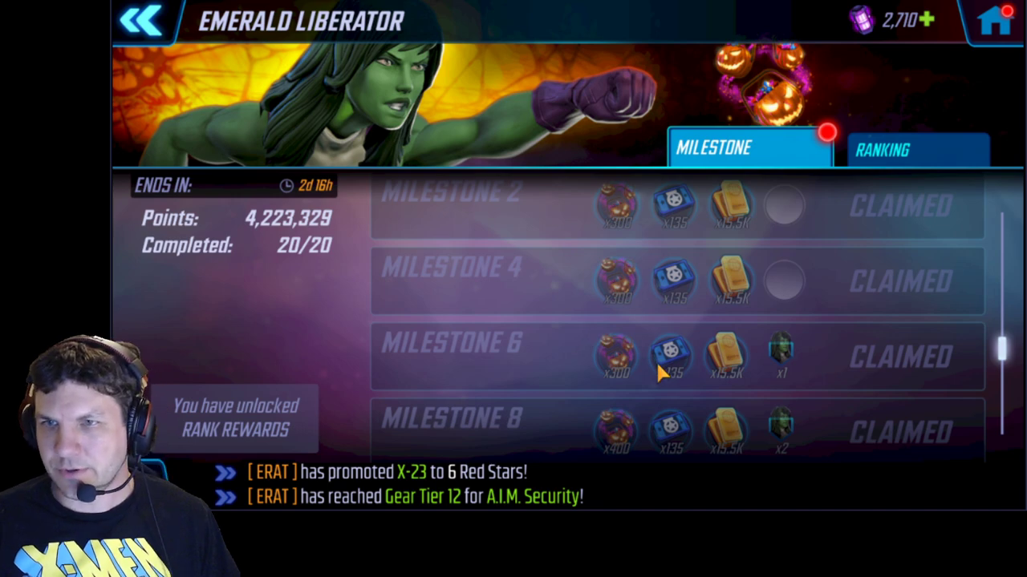
scroll(664, 371, down, 5)
scroll(659, 277, up, 5)
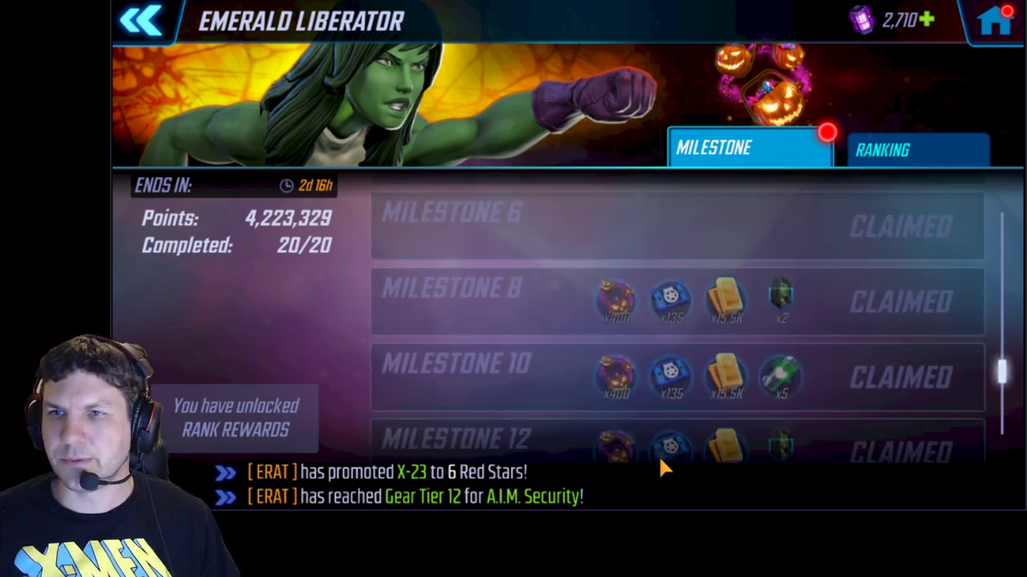
scroll(659, 305, down, 7)
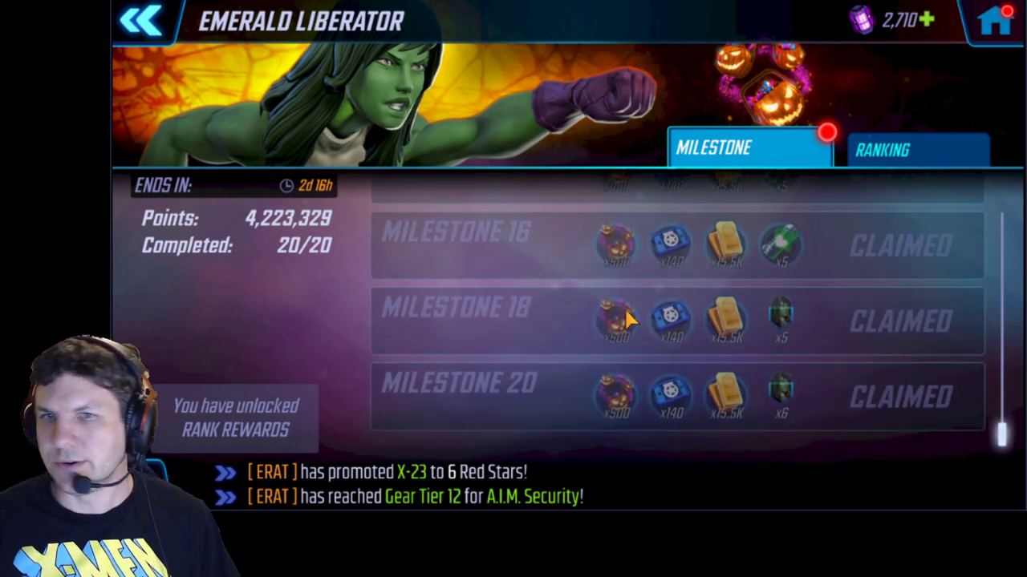
Step: Return to the game's home screen, then switch to Google Sheets and examine the Night Terrors event end time, required orbs, AV shards and other loot
click(996, 24)
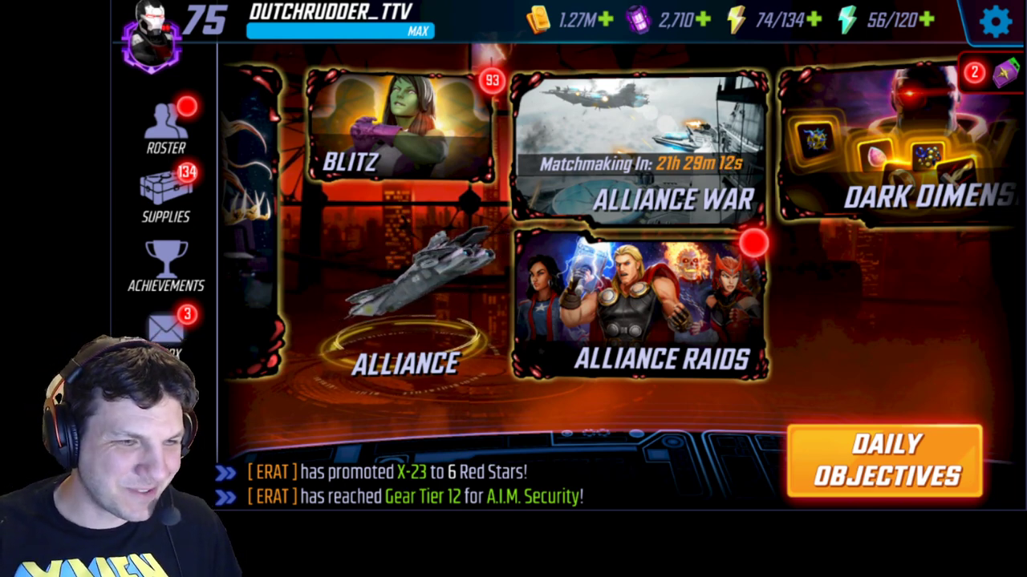
key(alt+Tab)
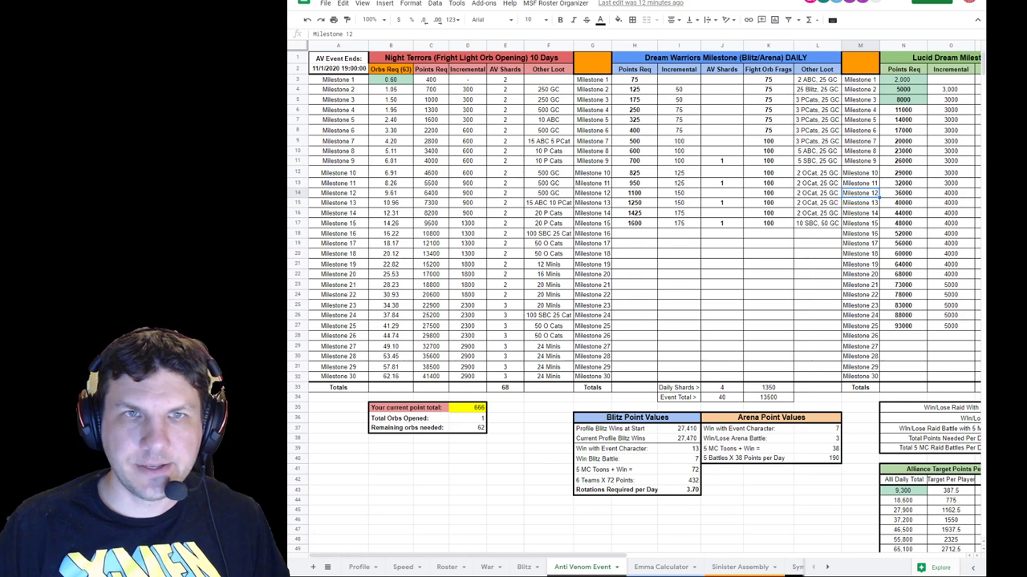
click(345, 62)
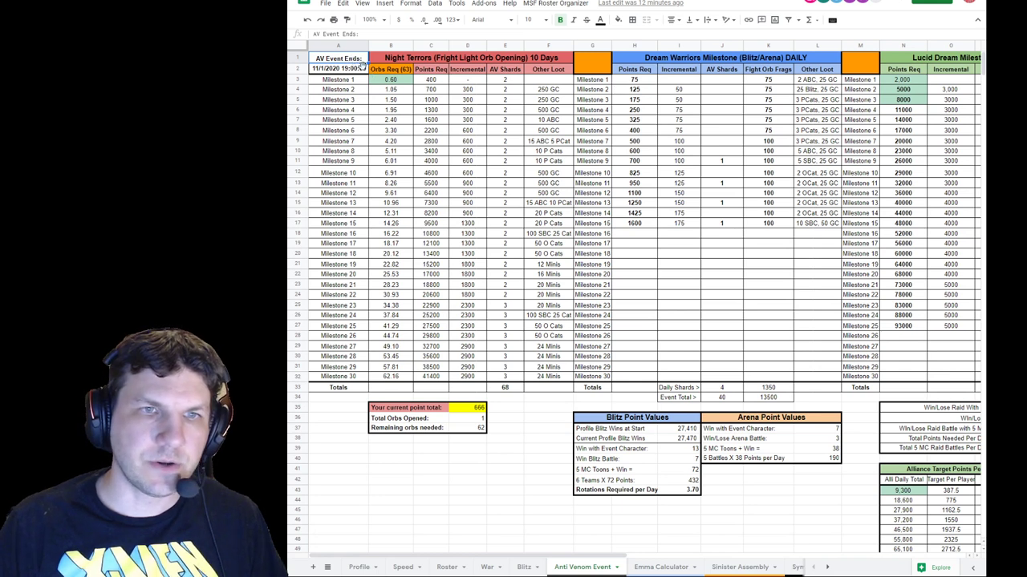
click(361, 69)
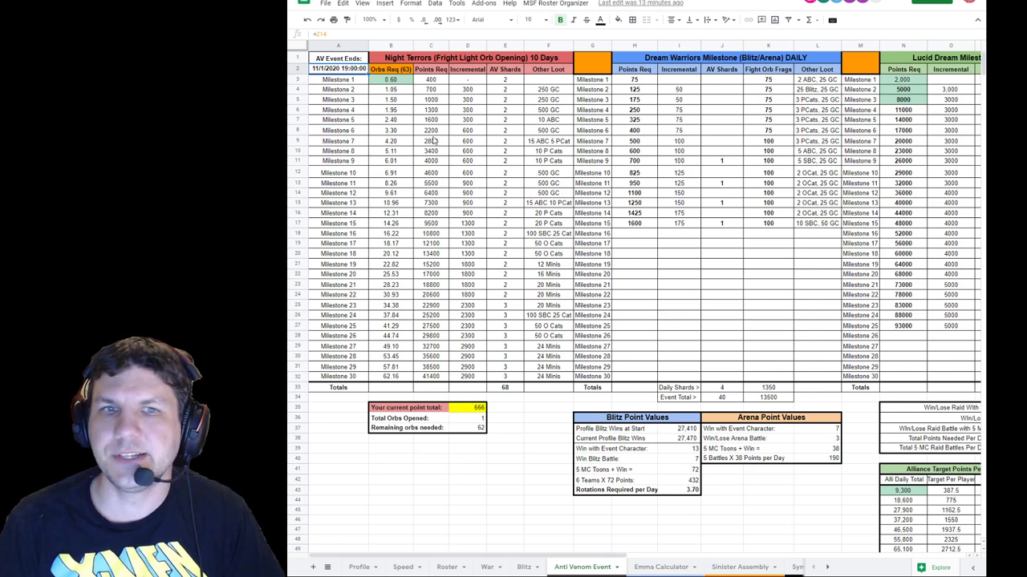
click(395, 71)
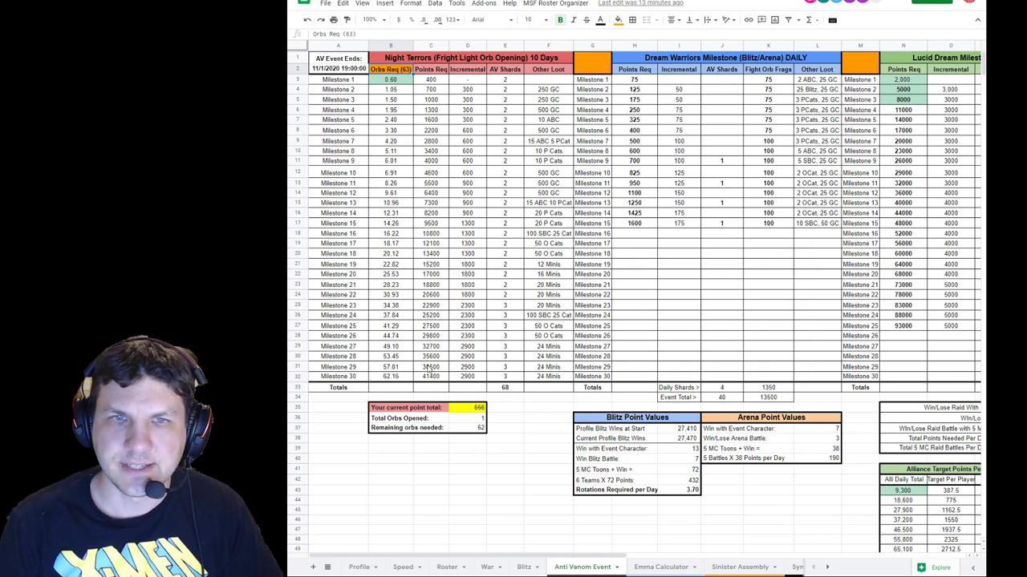
click(507, 81)
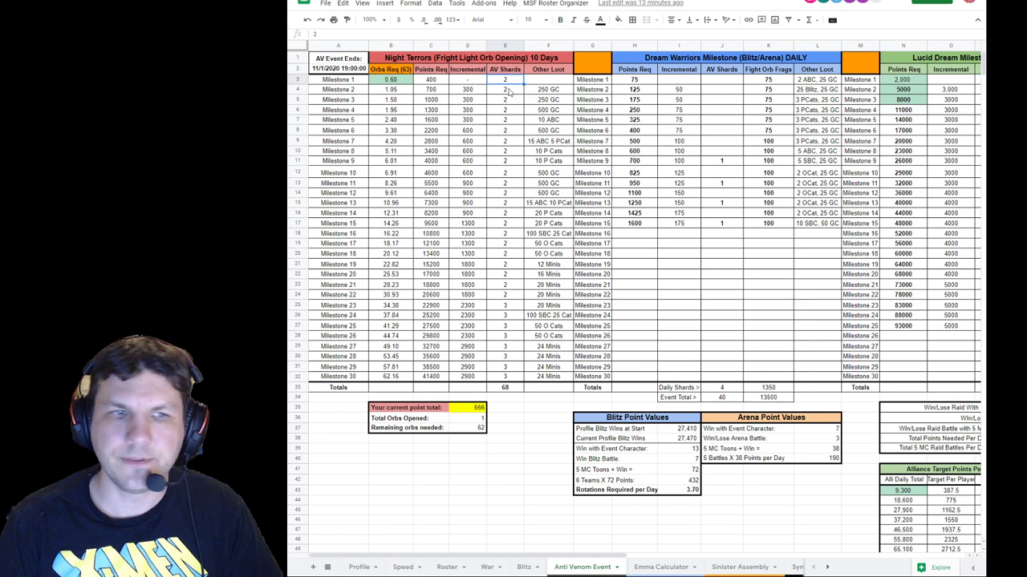
click(511, 389)
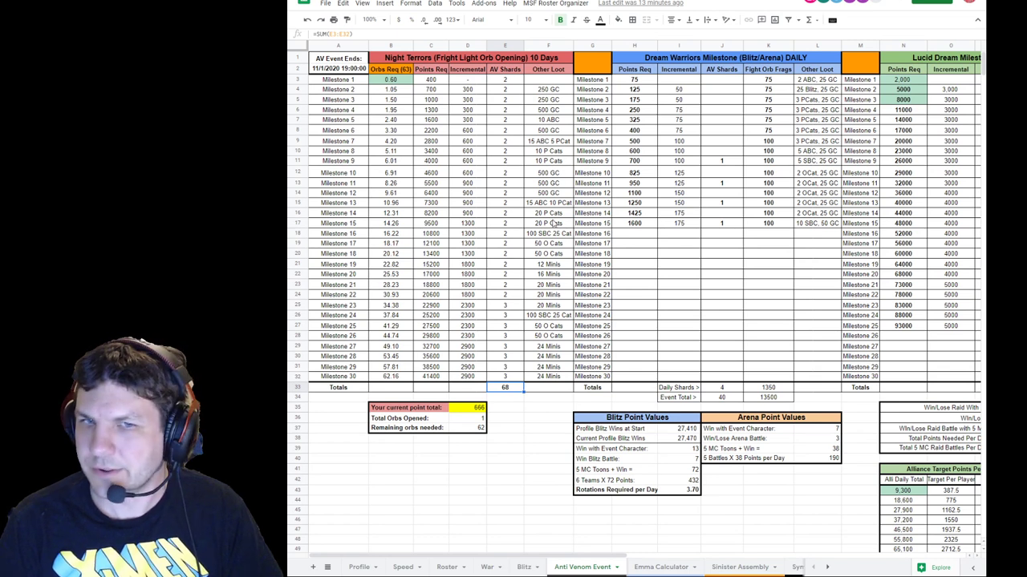
click(554, 90)
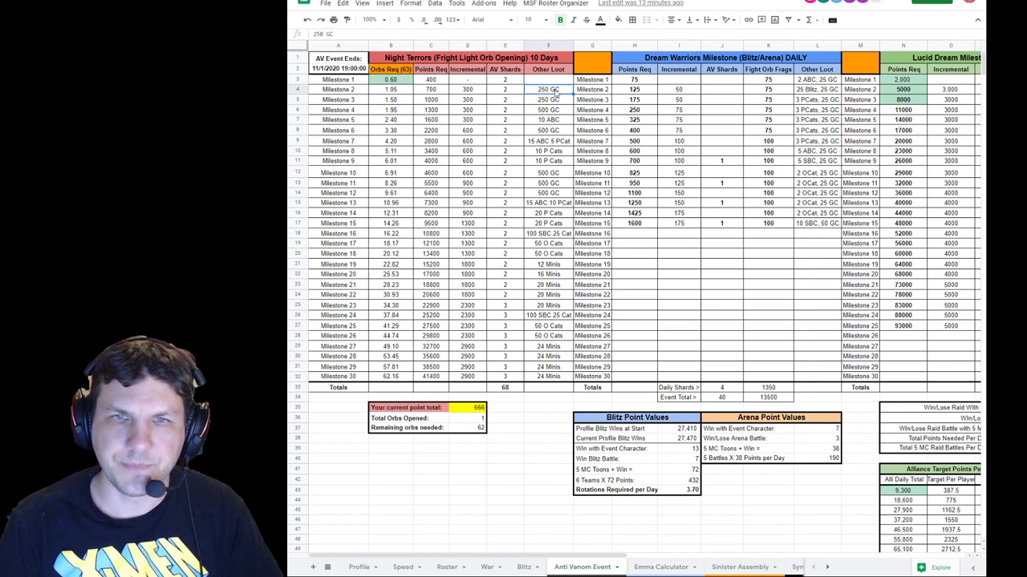
click(554, 119)
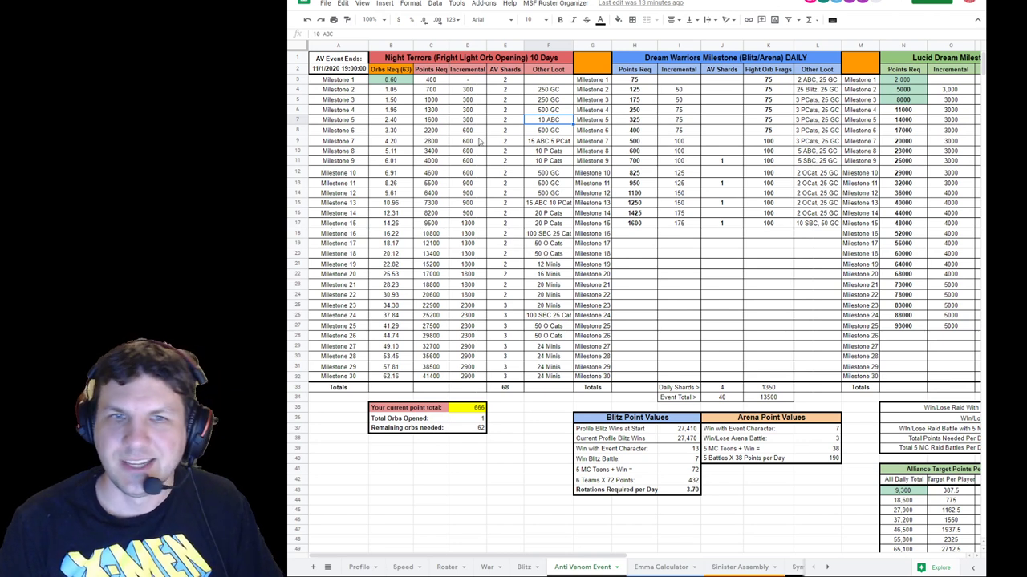
click(497, 389)
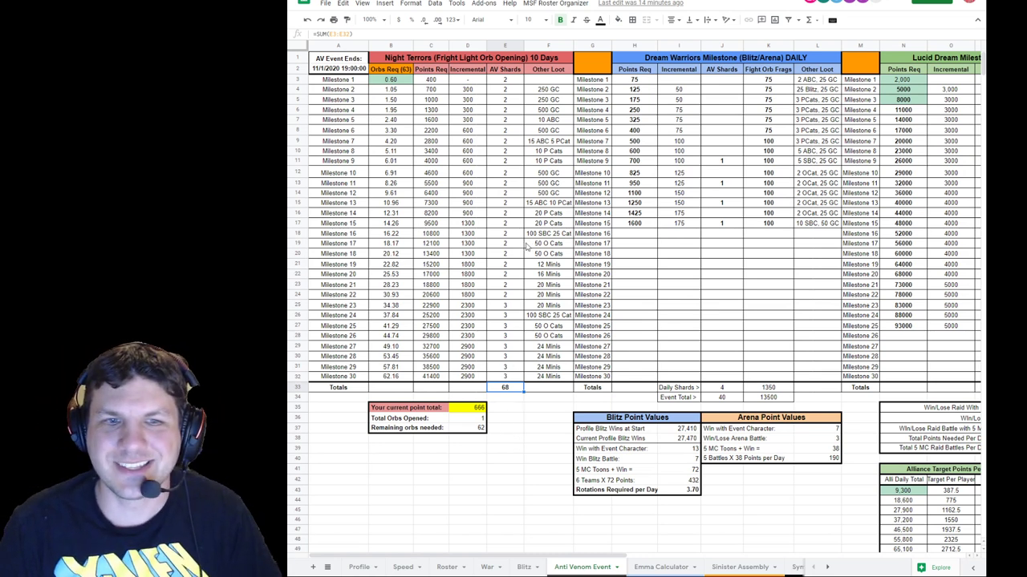
Step: Set the current point total below the Night Terrors milestones to 18000
click(467, 408)
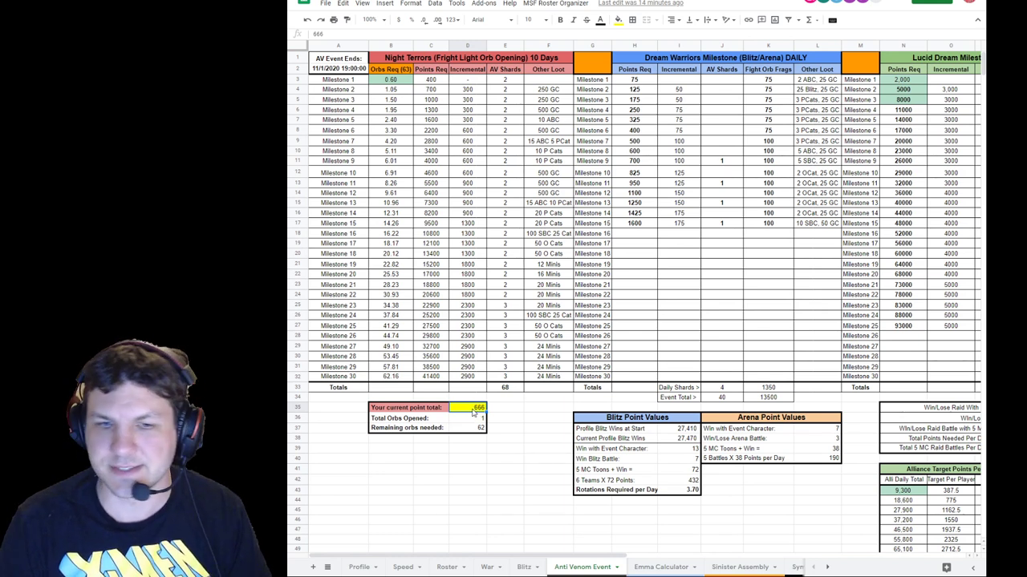
text(1800)
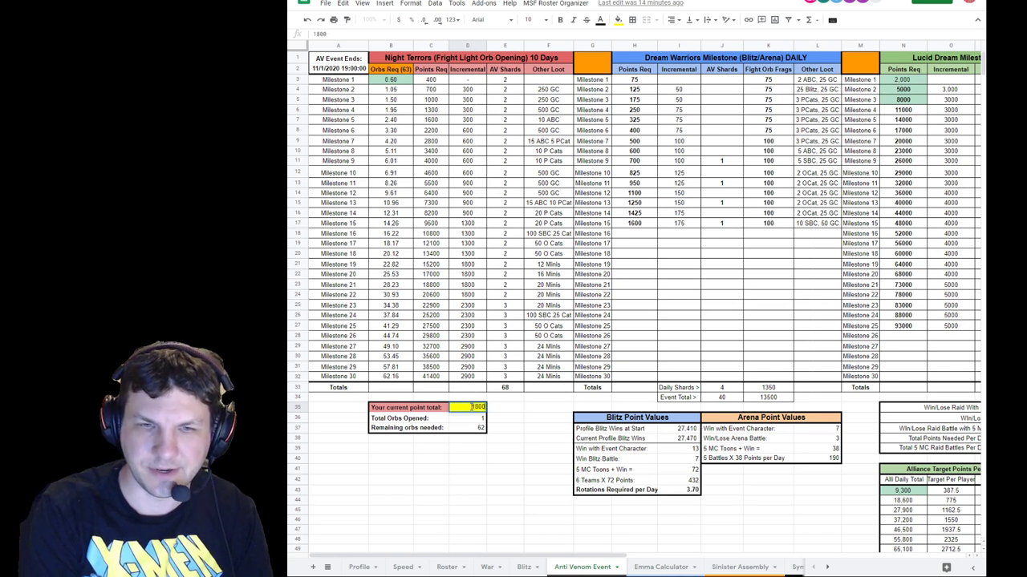
key(Return)
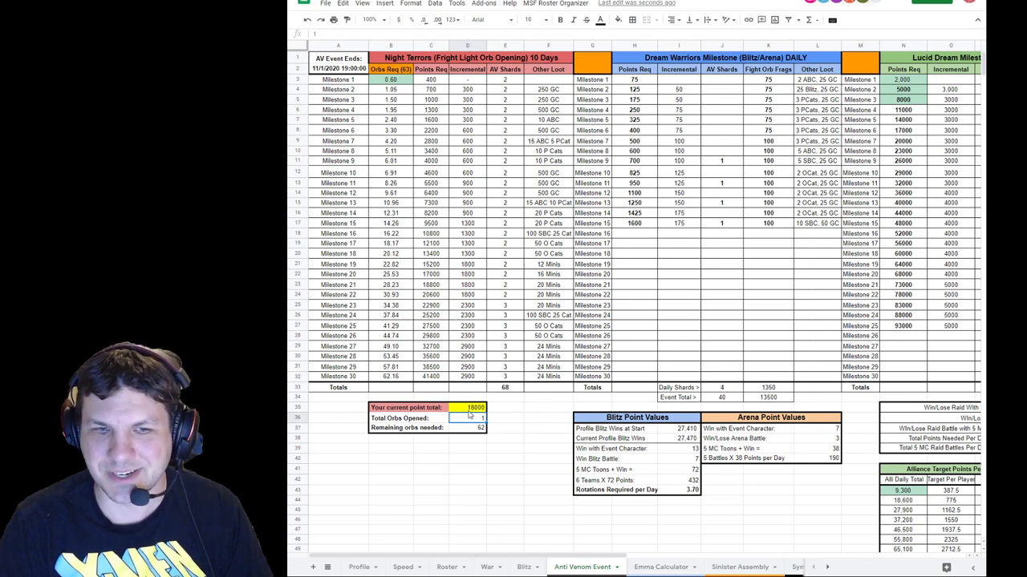
click(469, 408)
Step: Replace the Total Orbs Opened value with a formula dividing the current point total by 666 (=D35/666)
click(470, 418)
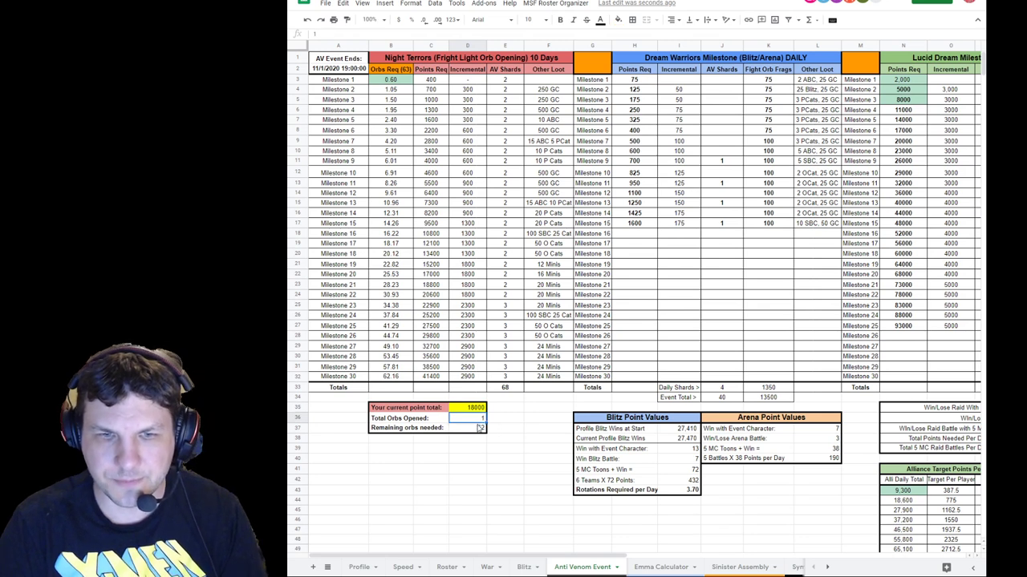
key(Delete)
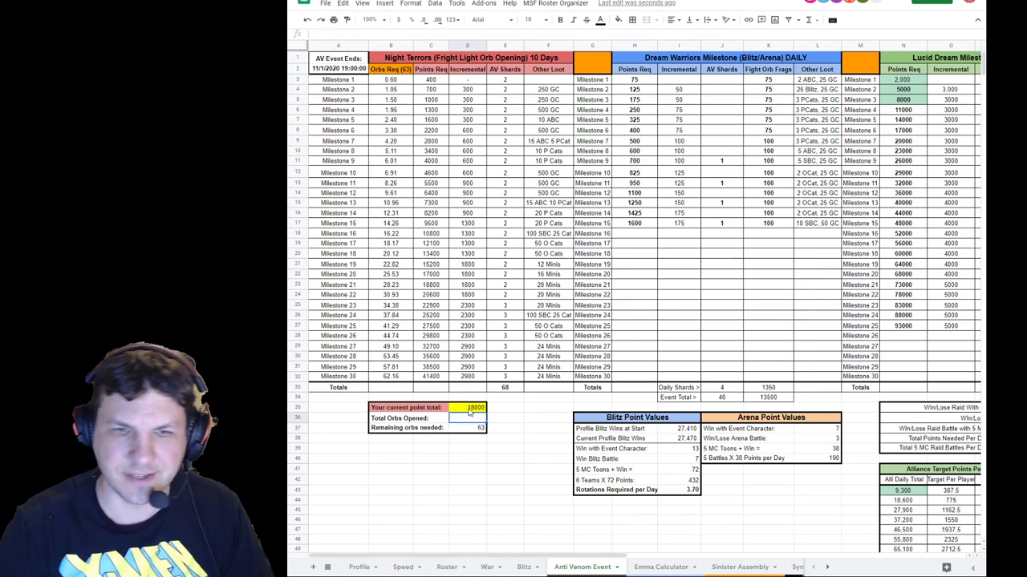
text(=)
click(471, 408)
text(/666)
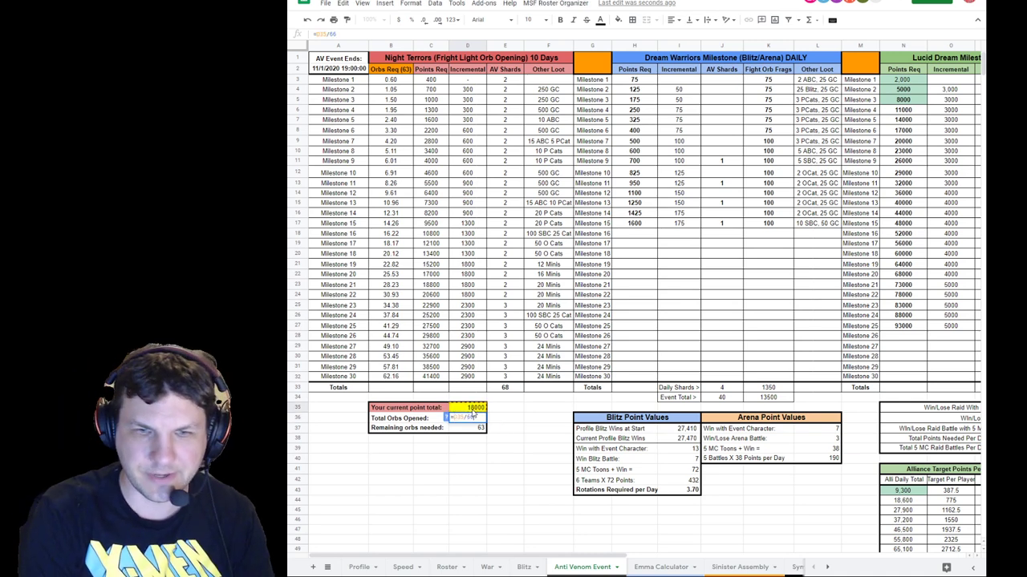
key(Return)
click(470, 419)
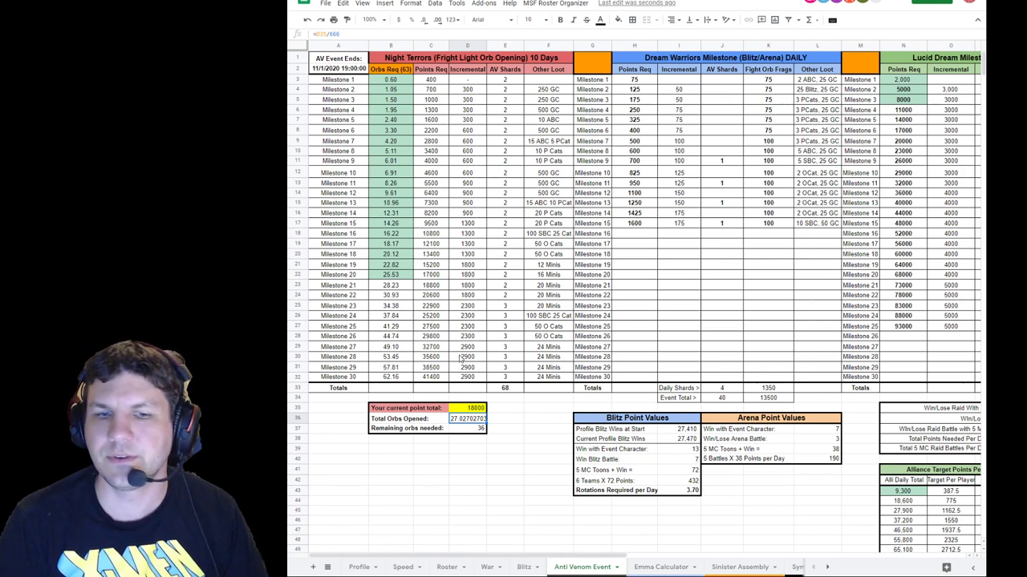
Step: Set the current point total for Night Terrors back to 666
click(478, 410)
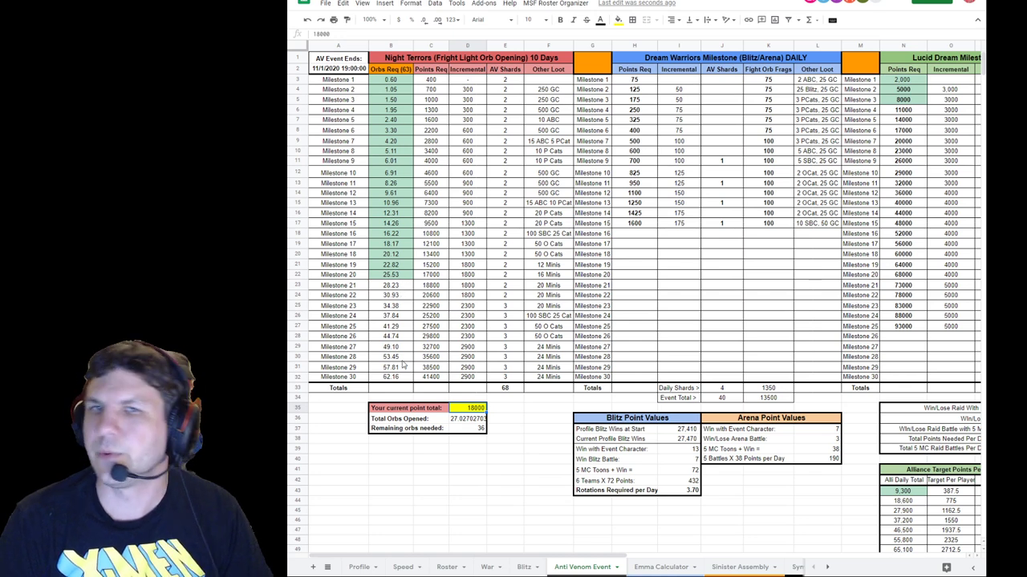
key(Delete)
text(666)
key(Return)
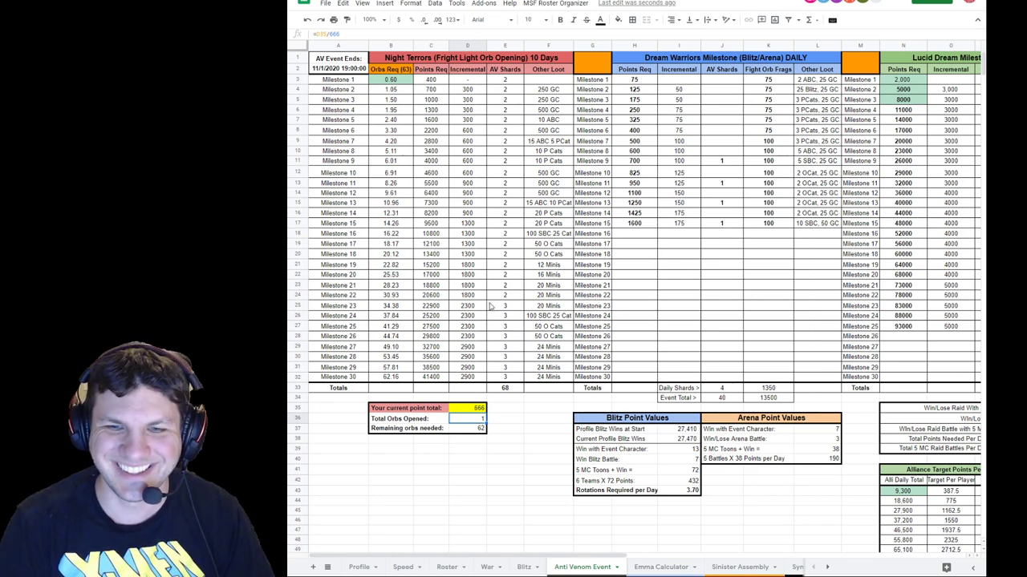
Step: Examine the Dream Warriors milestone's daily and event totals for AV shards and orb fragments
drag(512, 556, 622, 547)
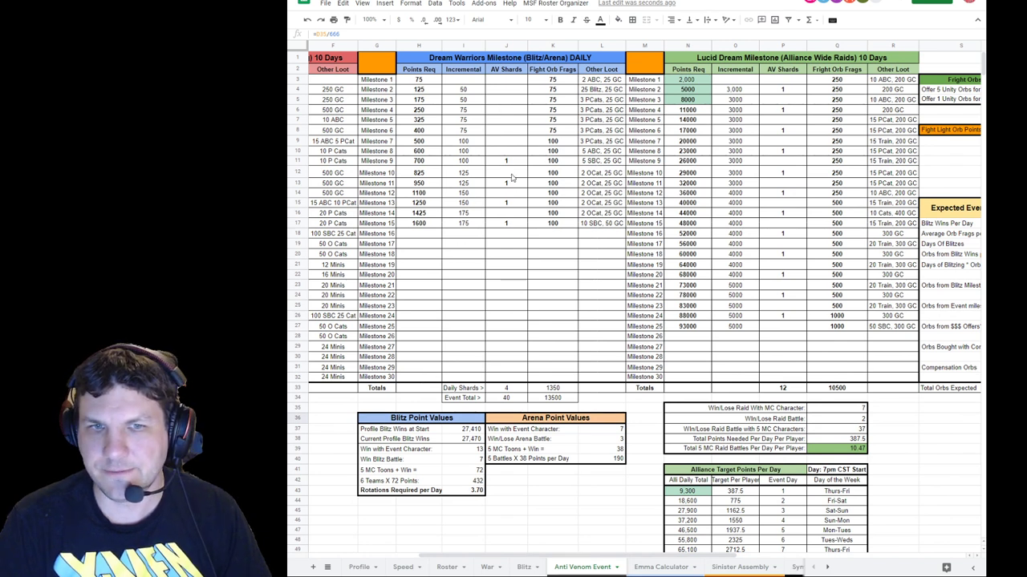
click(516, 392)
click(518, 399)
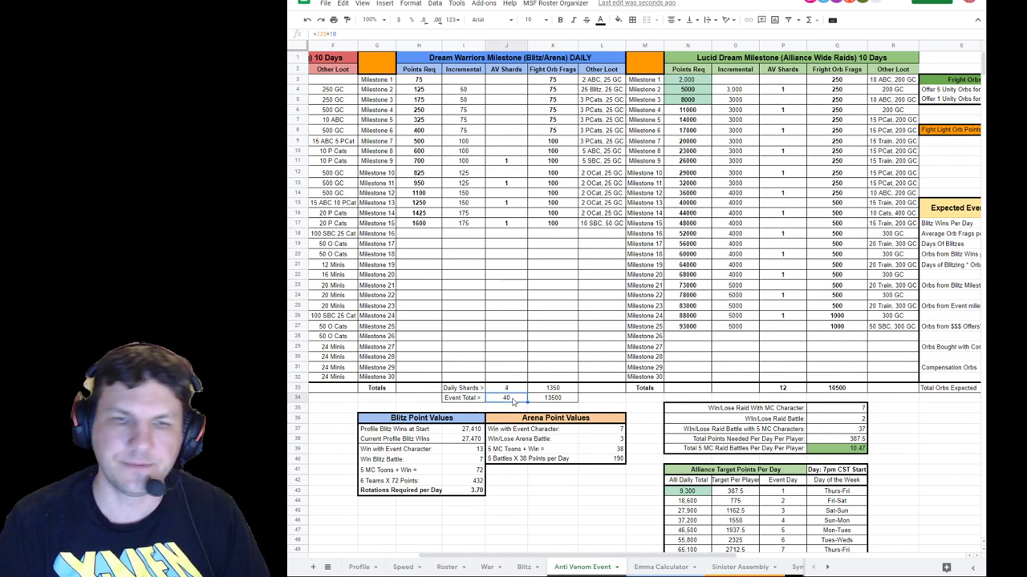
drag(549, 558, 494, 560)
drag(632, 556, 691, 554)
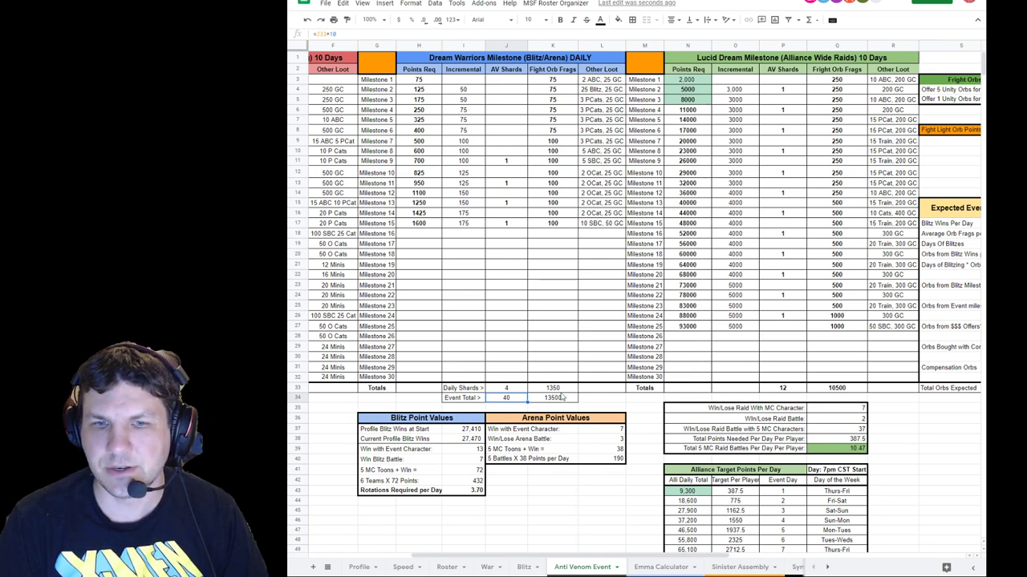
click(564, 389)
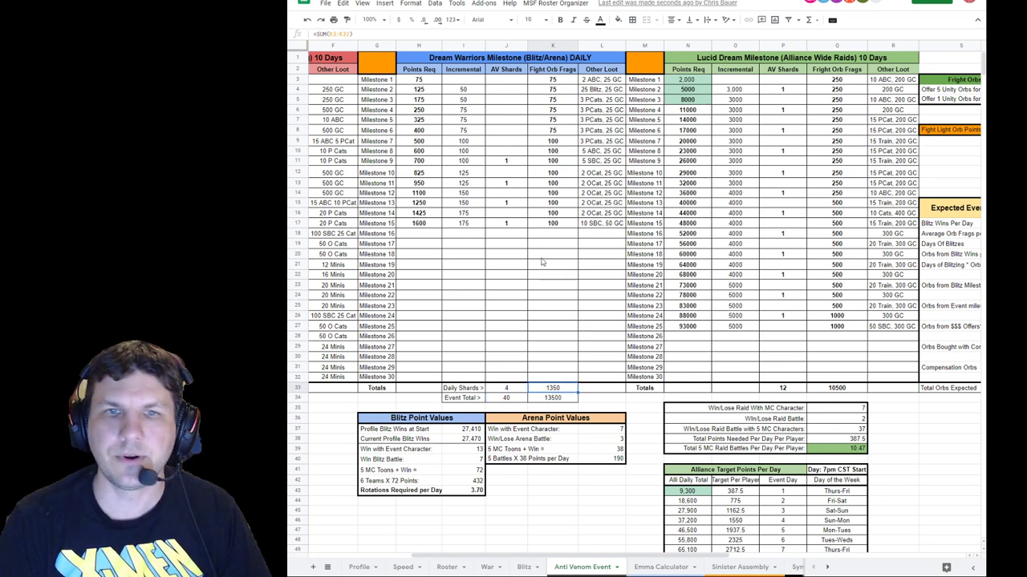
click(555, 399)
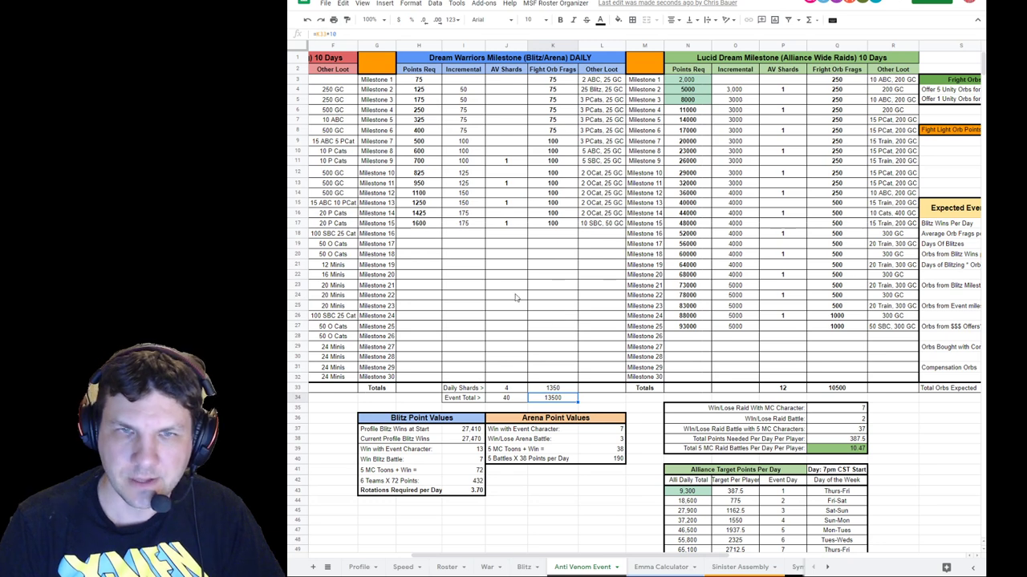
Step: Examine the Blitz and Arena point value tables, including the profile blitz wins at start and the current profile blitz wins
scroll(506, 281, down, 6)
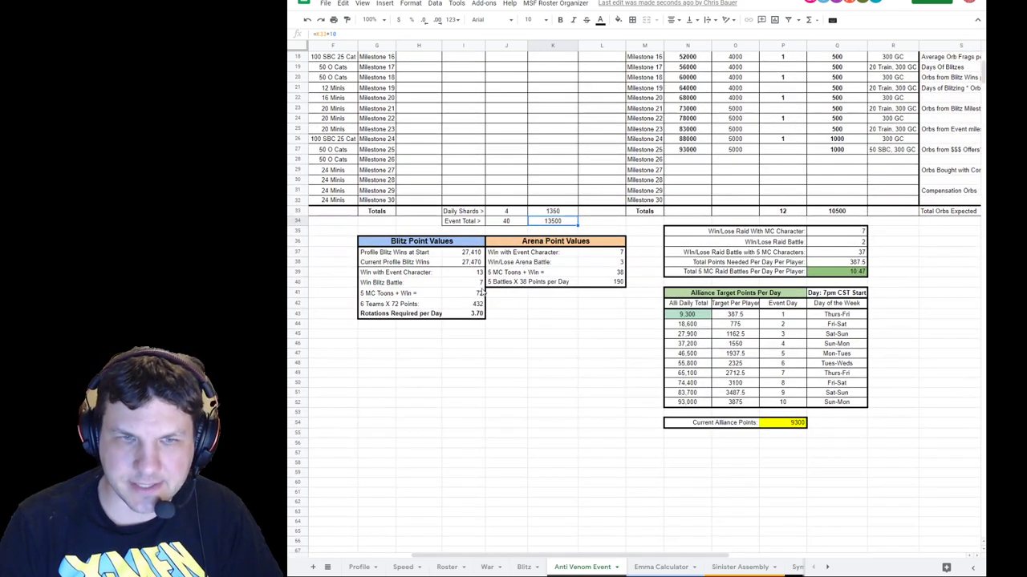
click(539, 242)
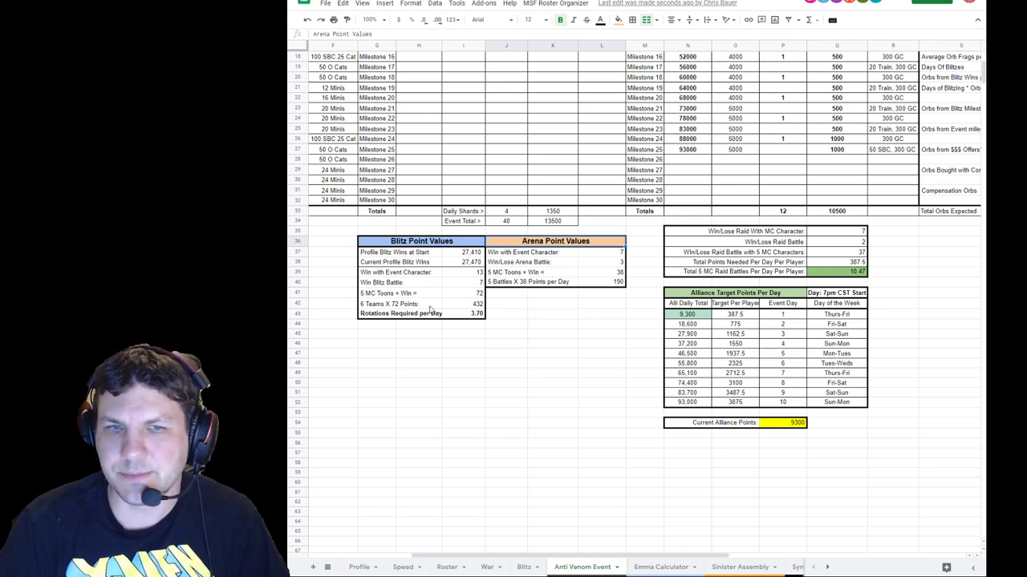
click(473, 253)
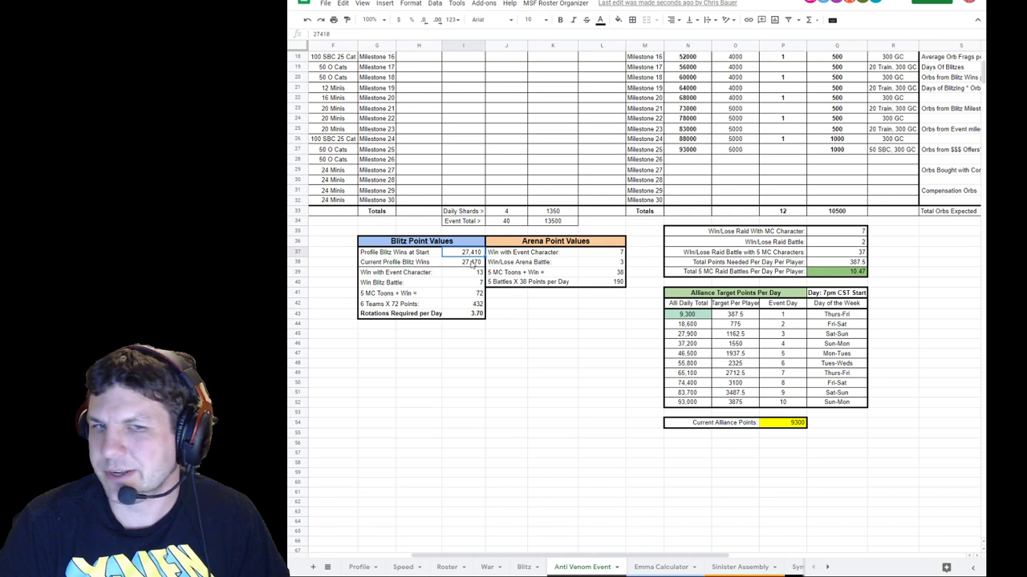
click(470, 267)
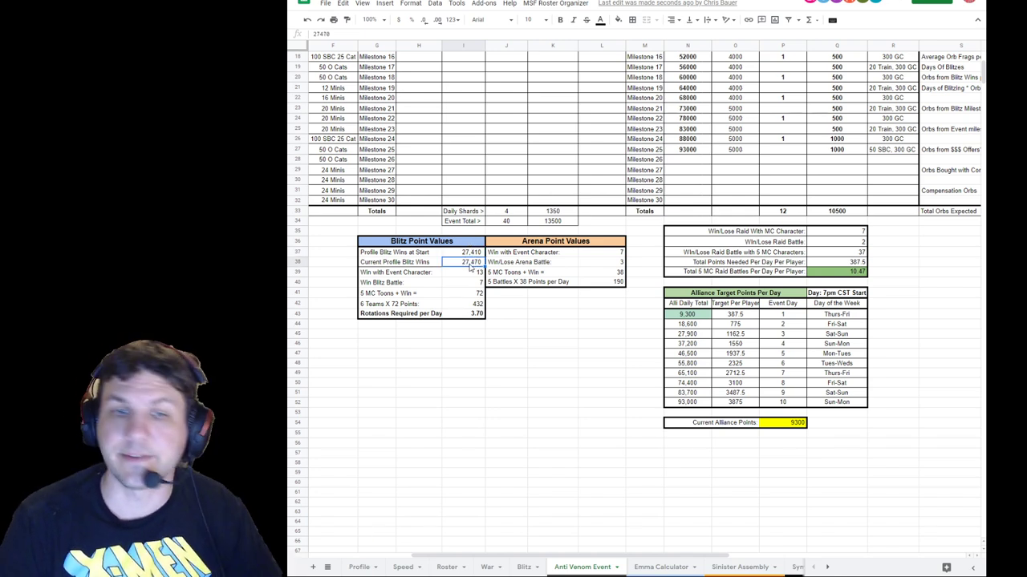
Step: Examine the Blitz point values for a win with an event character, 5 MC Toons + Win, and the 6-team total
click(461, 274)
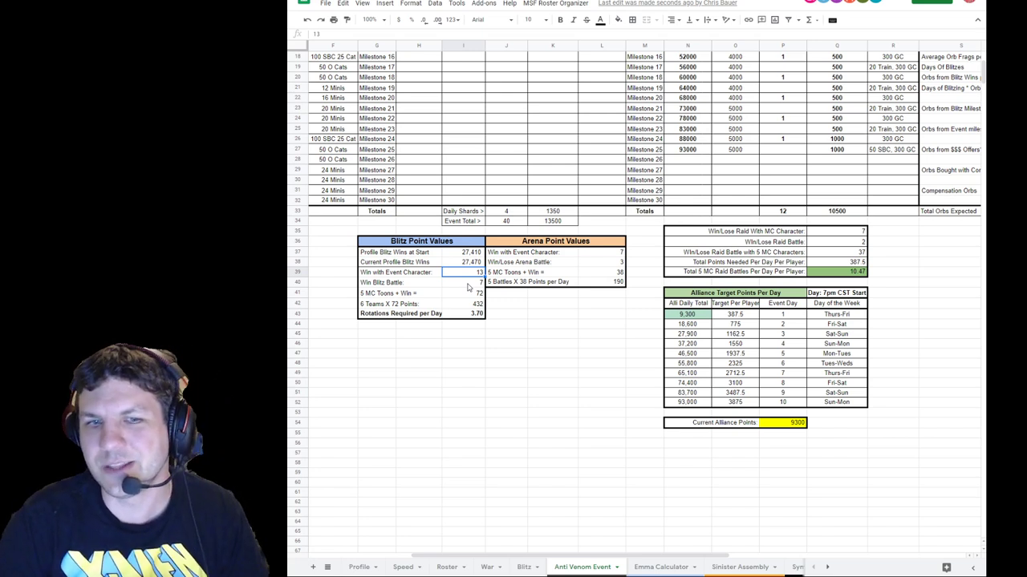
click(458, 294)
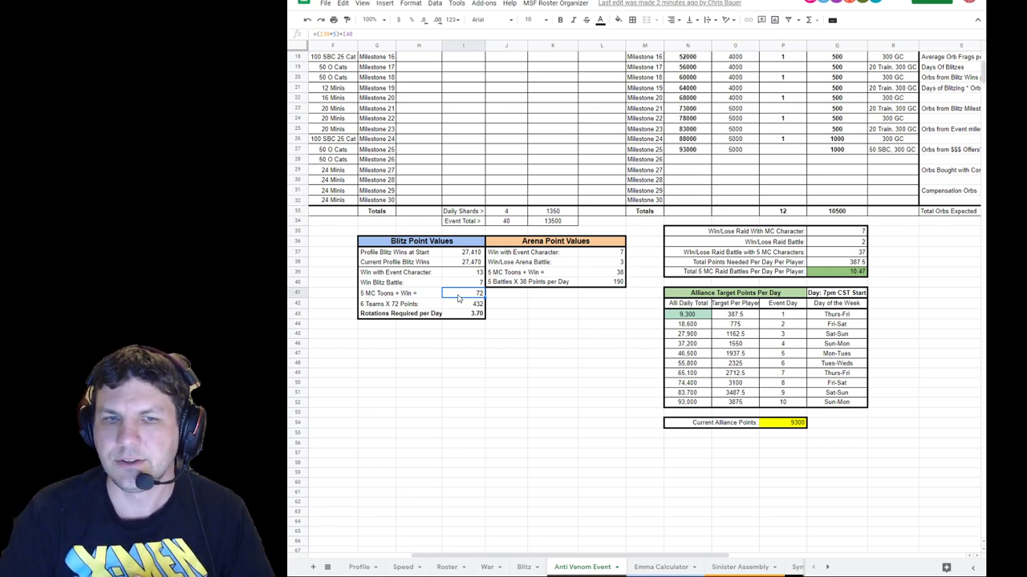
click(476, 306)
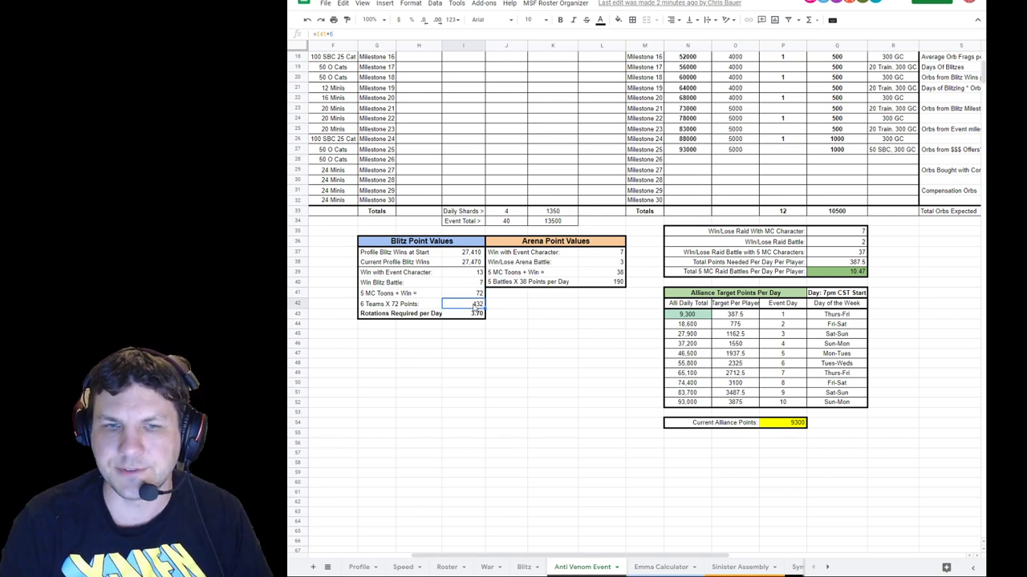
click(473, 293)
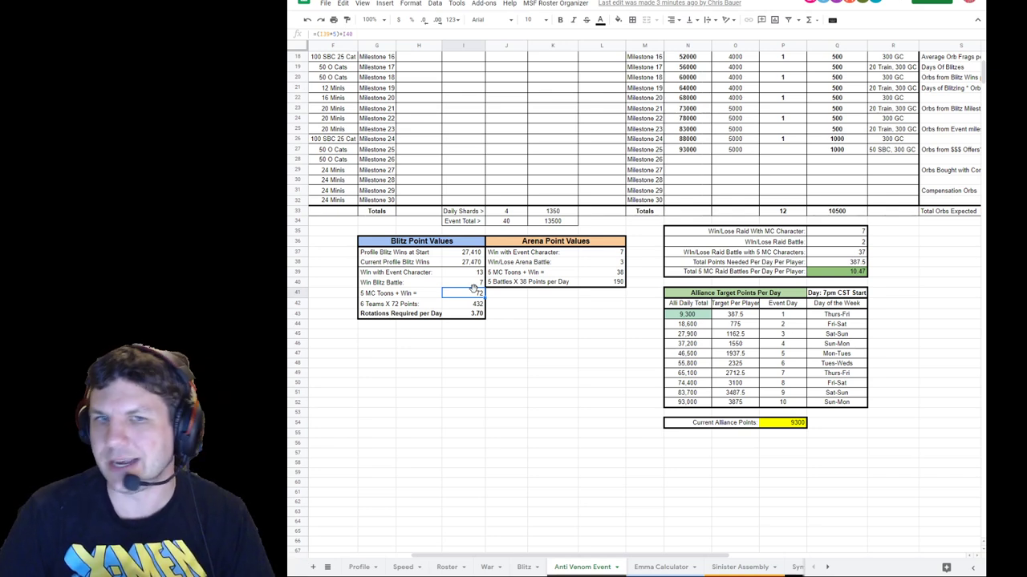
Step: Examine the Arena point values, including the 5 MC Toons + Win formula and the daily points from 5 battles
click(618, 244)
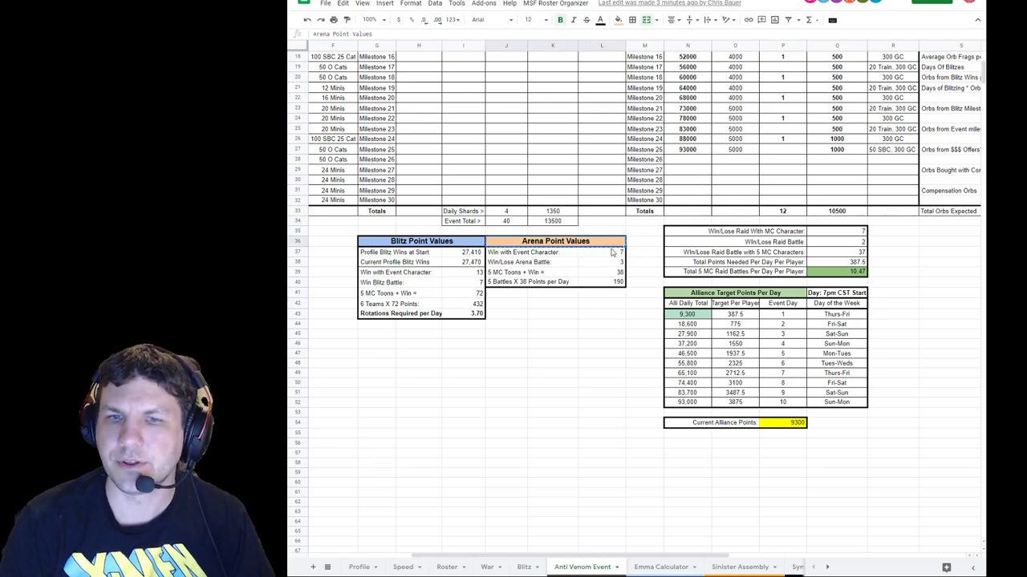
click(614, 254)
click(613, 265)
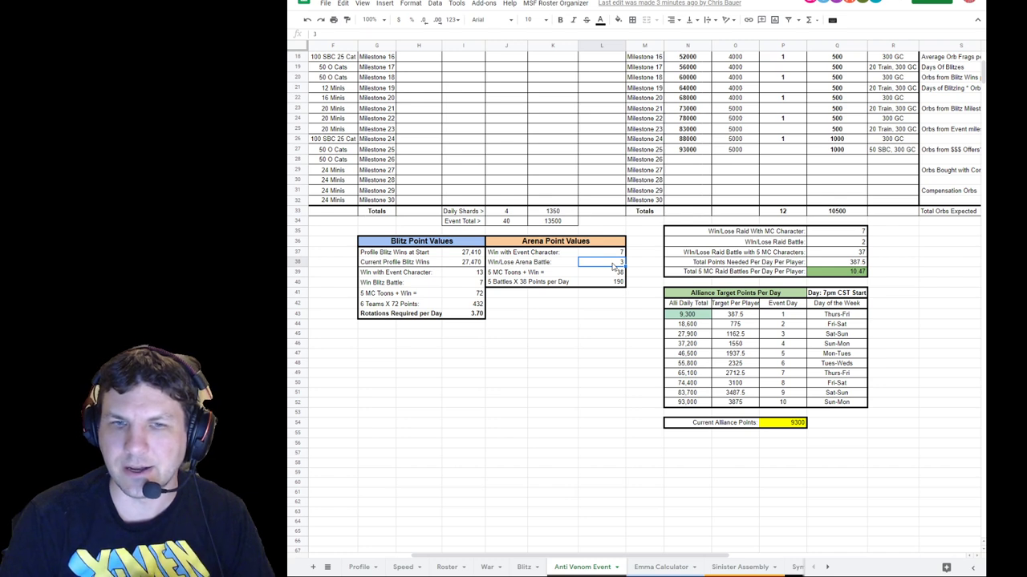
click(603, 275)
double_click(603, 275)
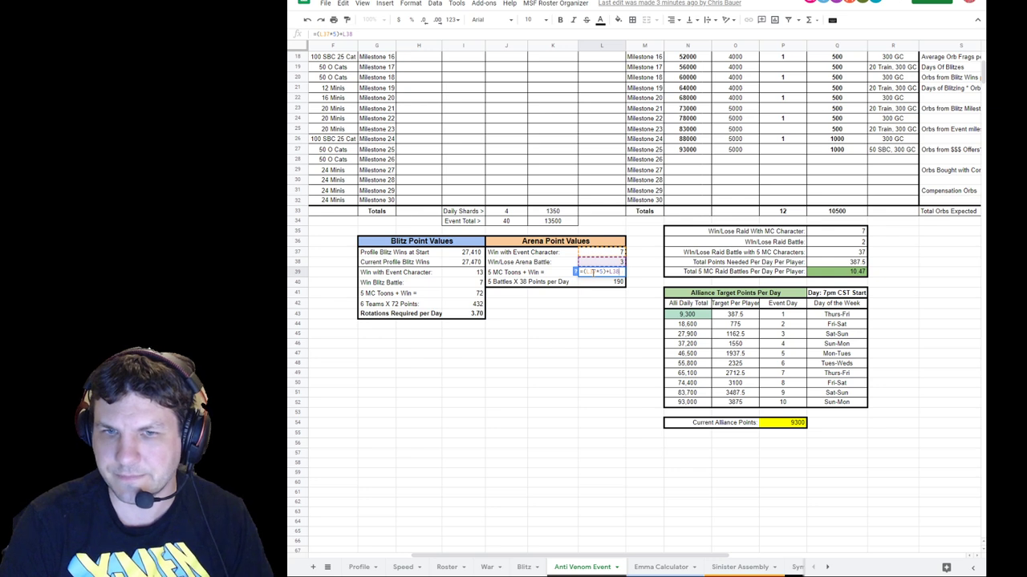
key(Return)
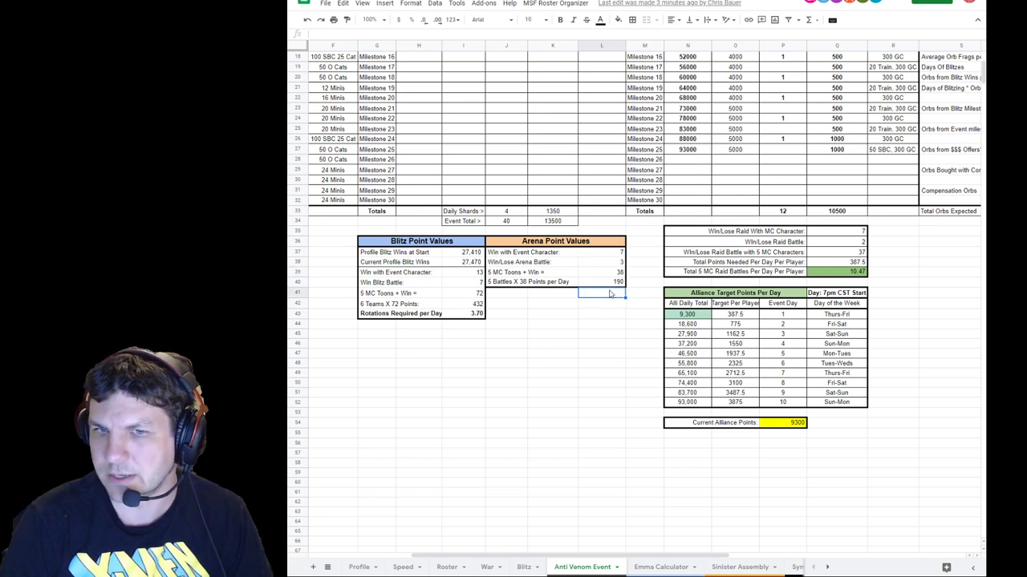
click(612, 265)
click(613, 272)
click(610, 284)
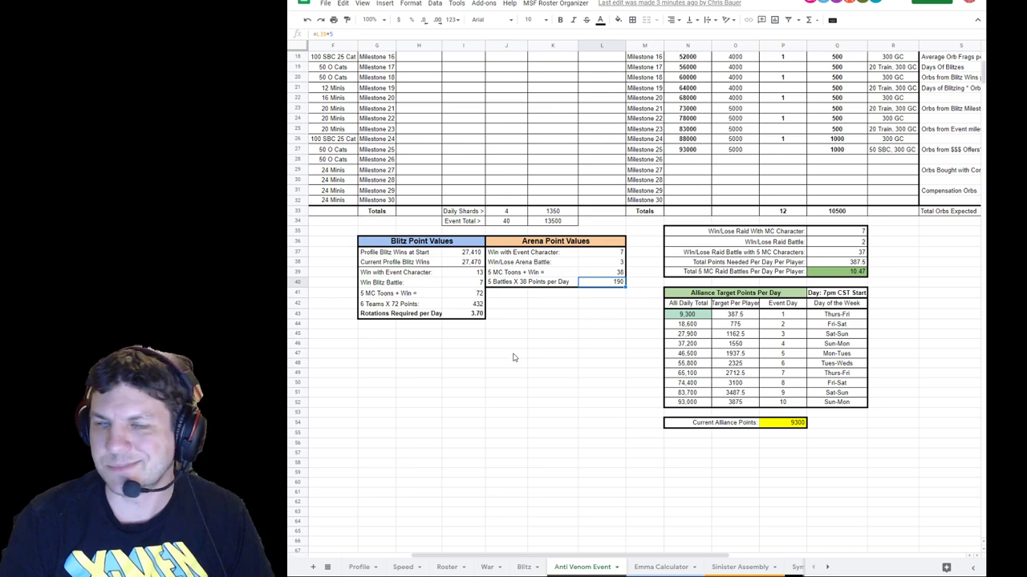
Step: Examine the Lucid Dream milestone table, checking the points required for Milestone 25 and the AV shards from Milestones 2 to 24
scroll(536, 385, up, 5)
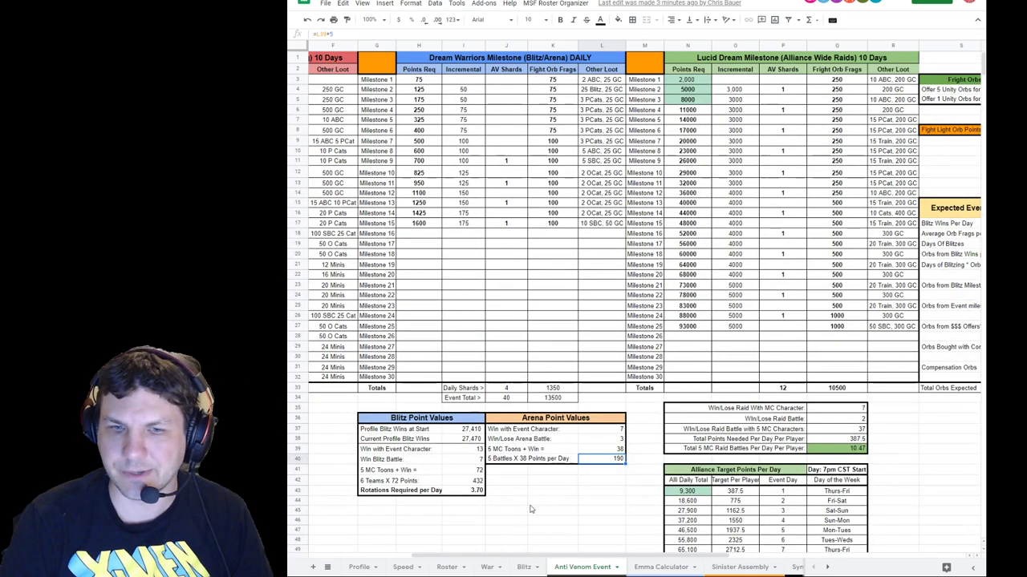
click(513, 552)
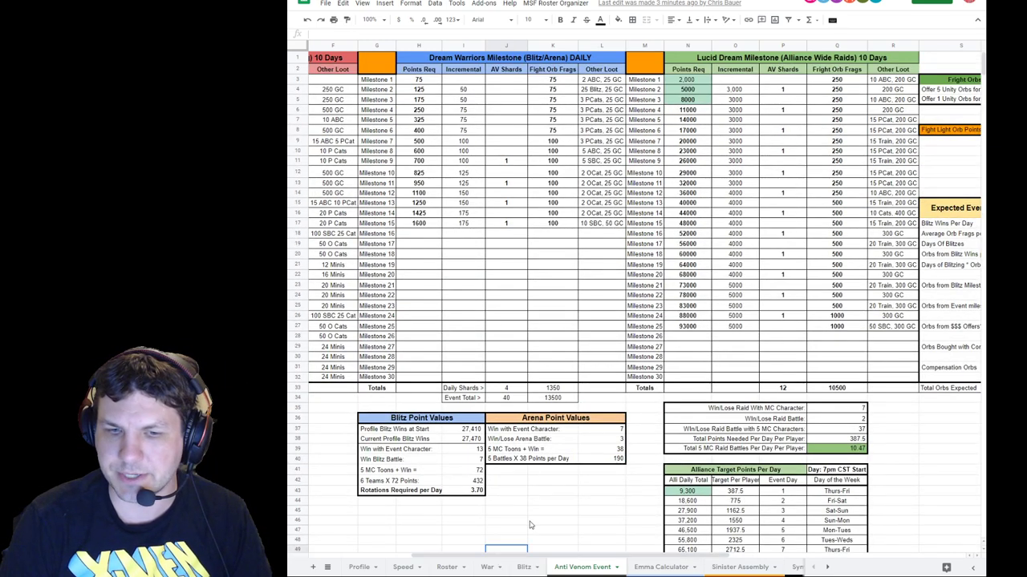
click(532, 523)
drag(529, 556, 637, 553)
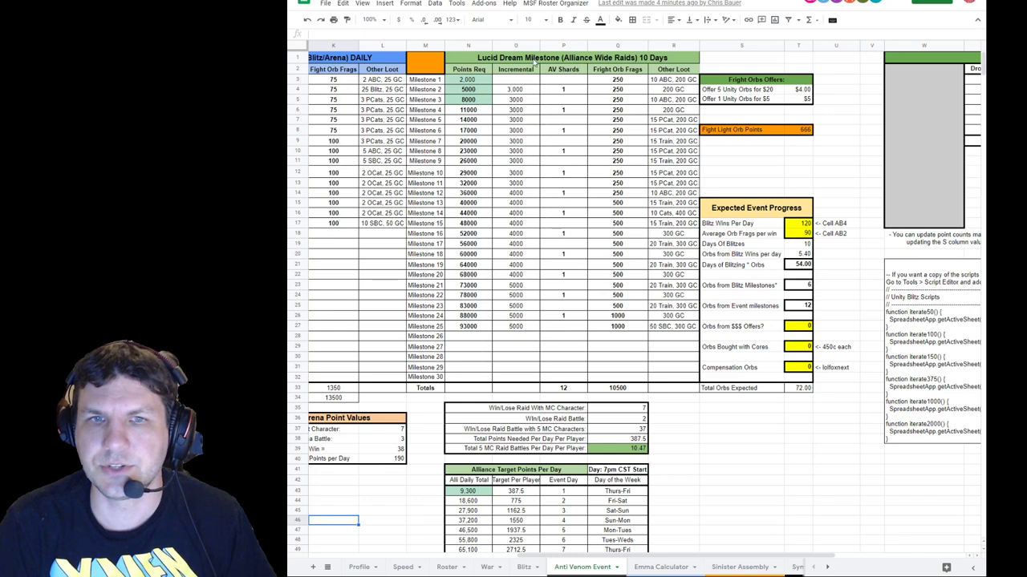
click(583, 62)
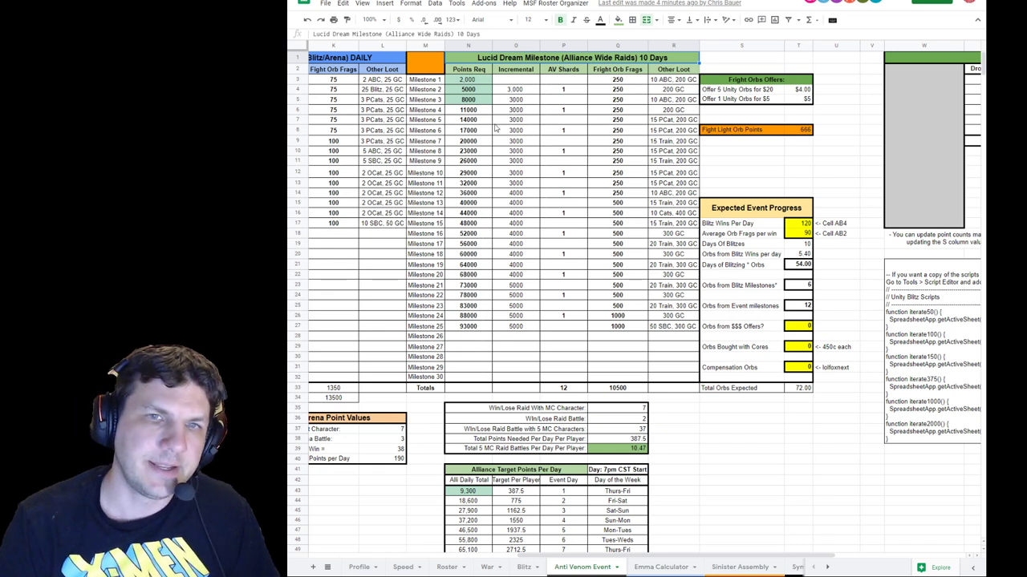
click(474, 328)
click(550, 350)
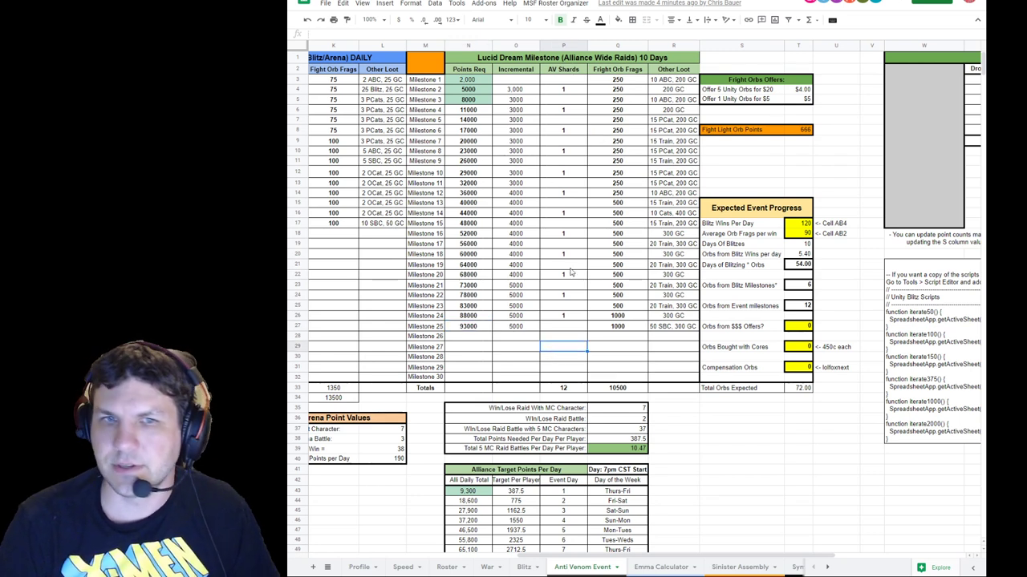
click(566, 92)
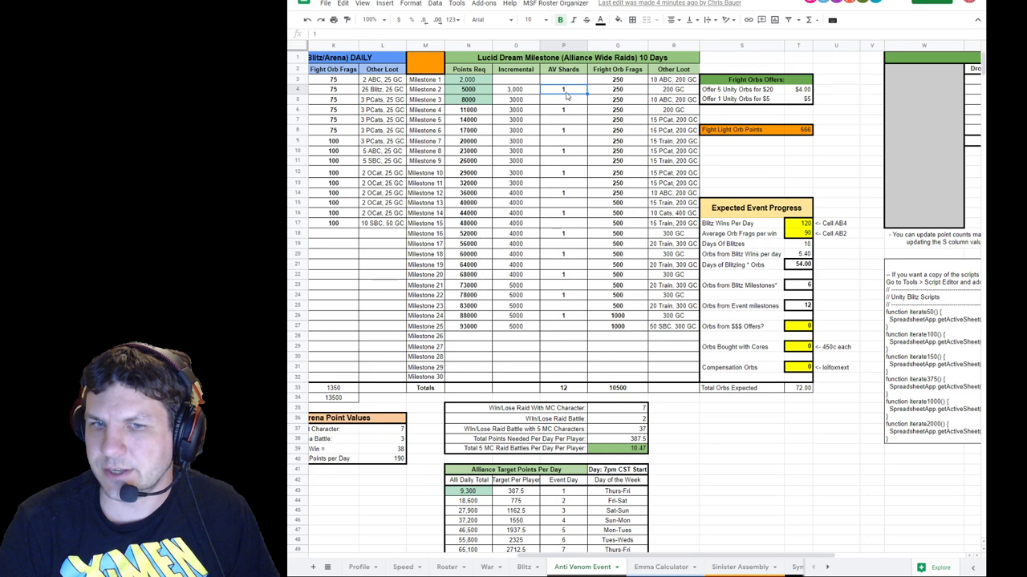
click(567, 317)
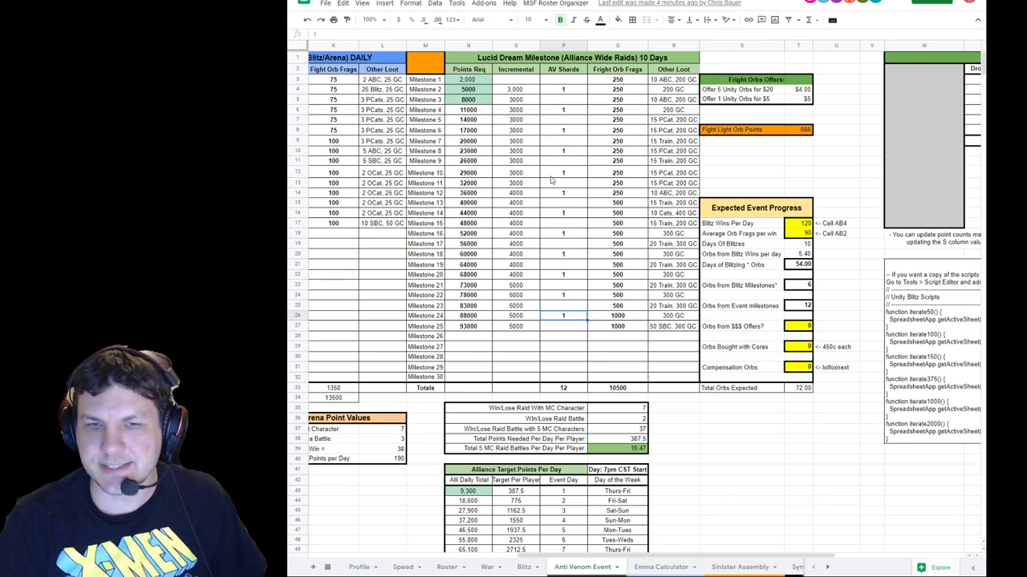
Step: Examine the raid point values, the points needed per day per player, and the 5 MC raid battles needed per day
scroll(553, 181, down, 5)
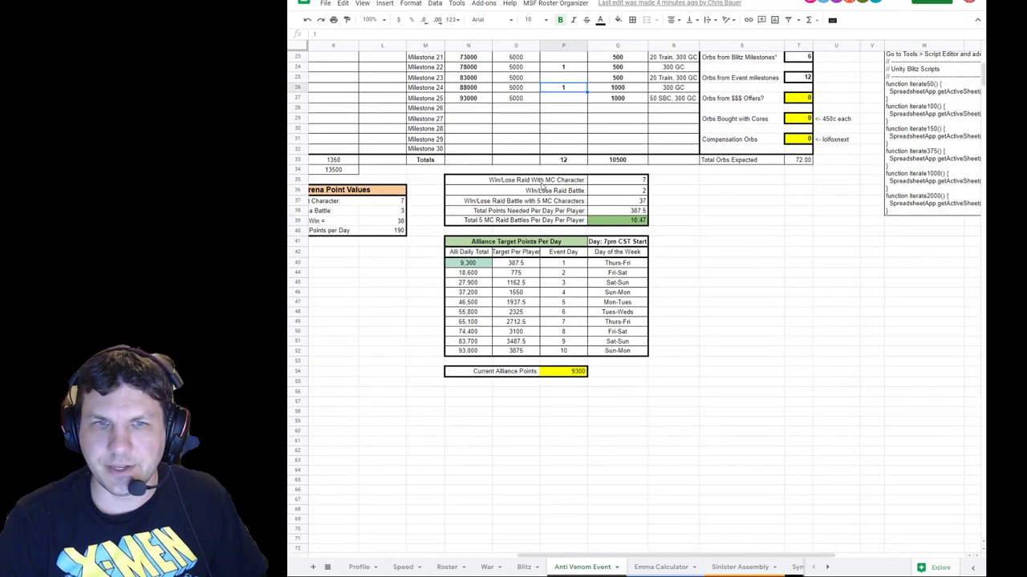
click(542, 185)
click(634, 183)
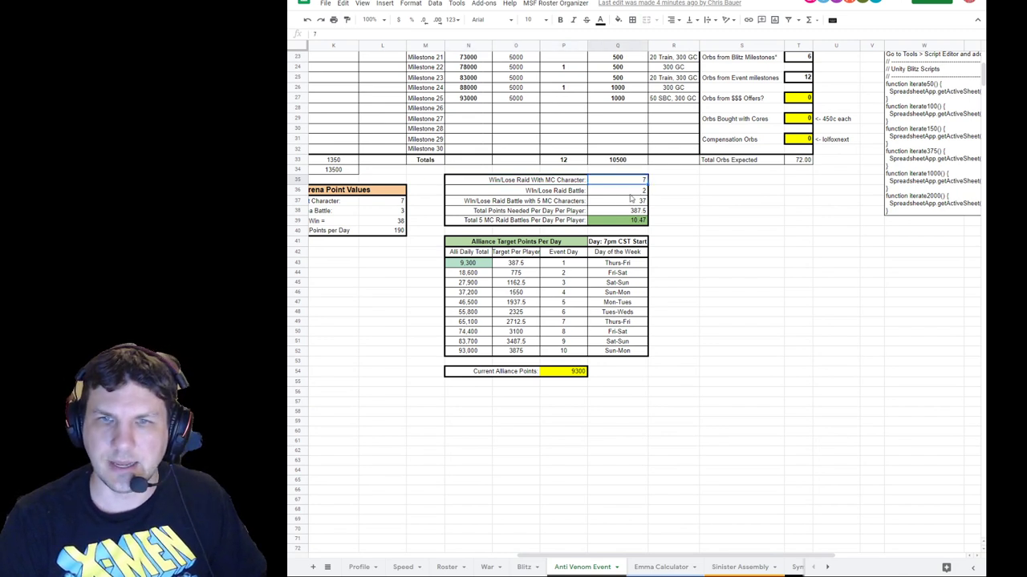
click(642, 192)
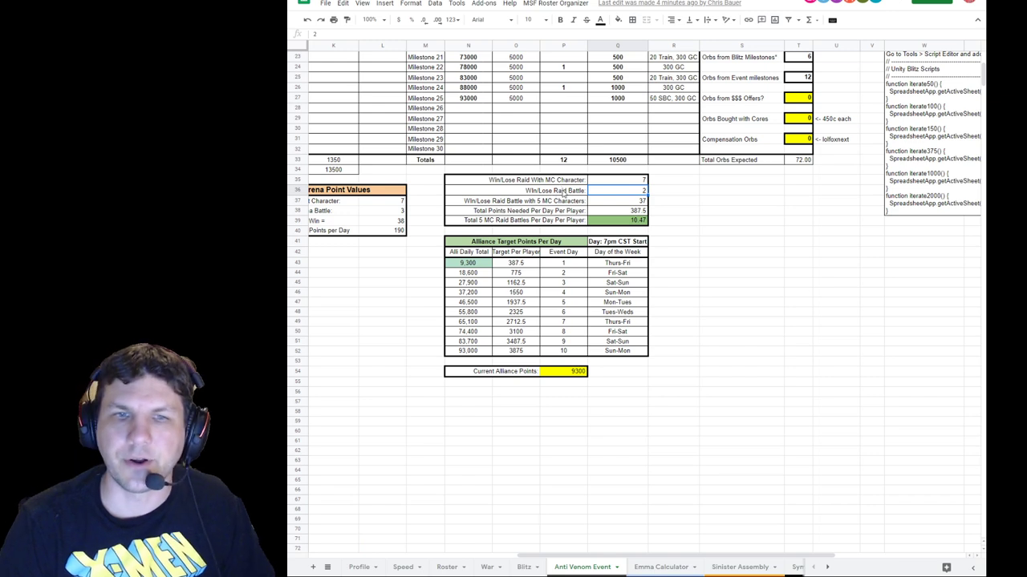
click(507, 204)
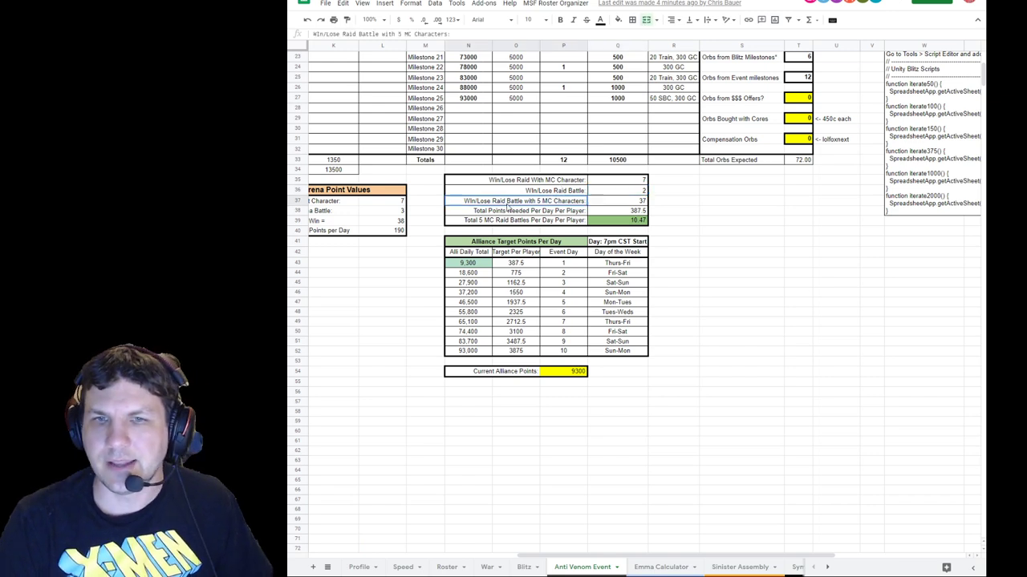
click(641, 203)
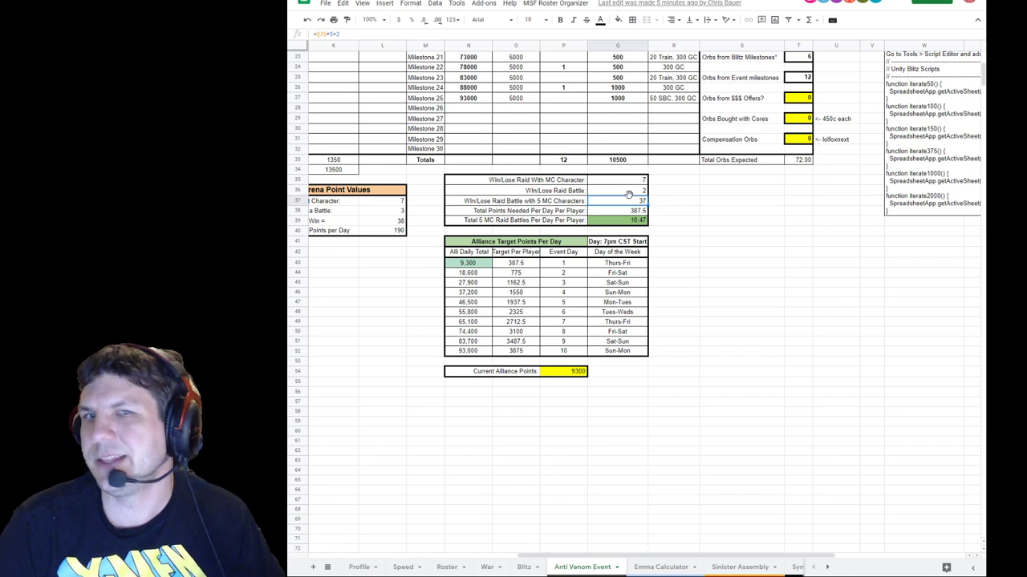
click(558, 213)
click(630, 213)
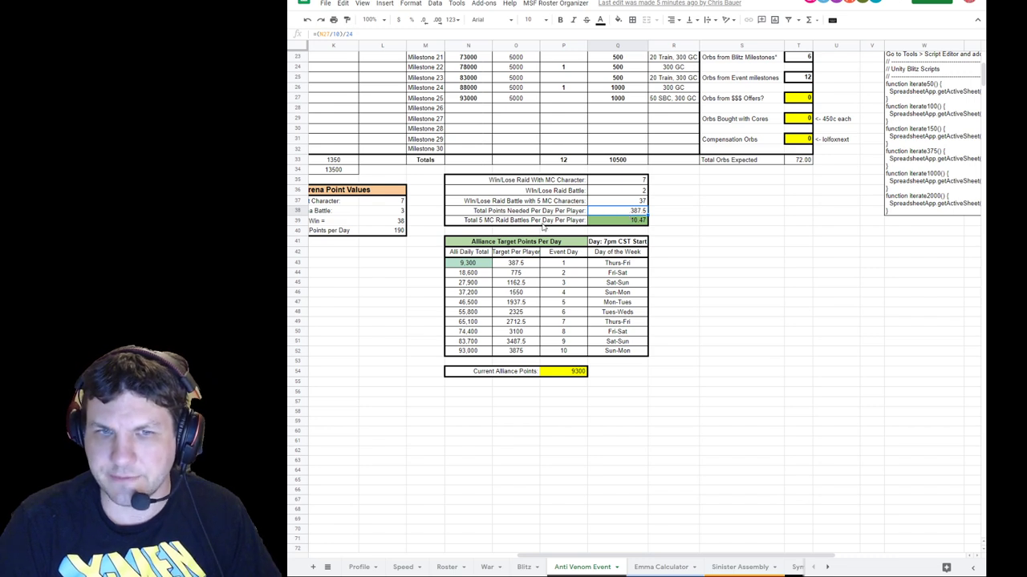
click(497, 226)
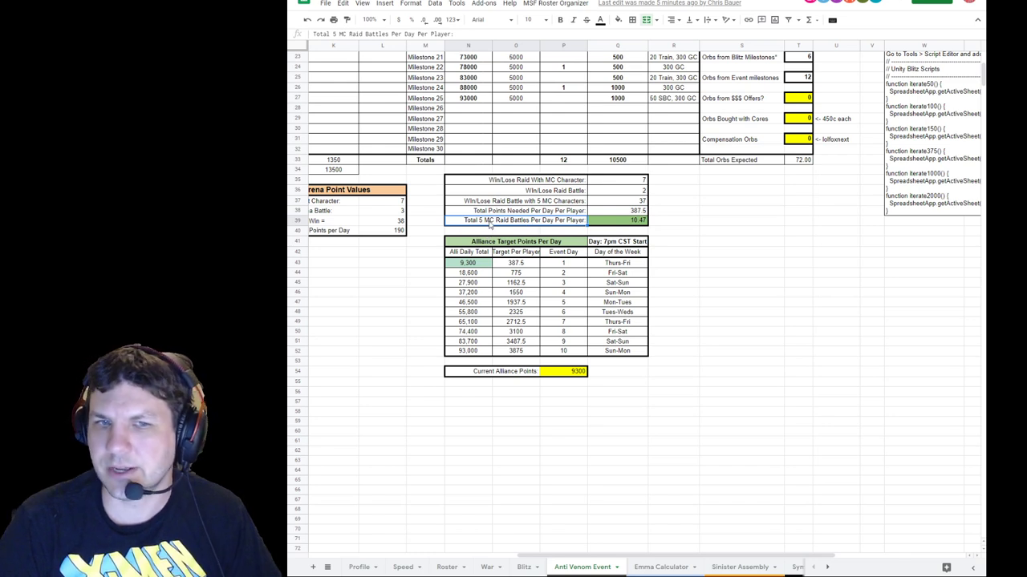
click(630, 222)
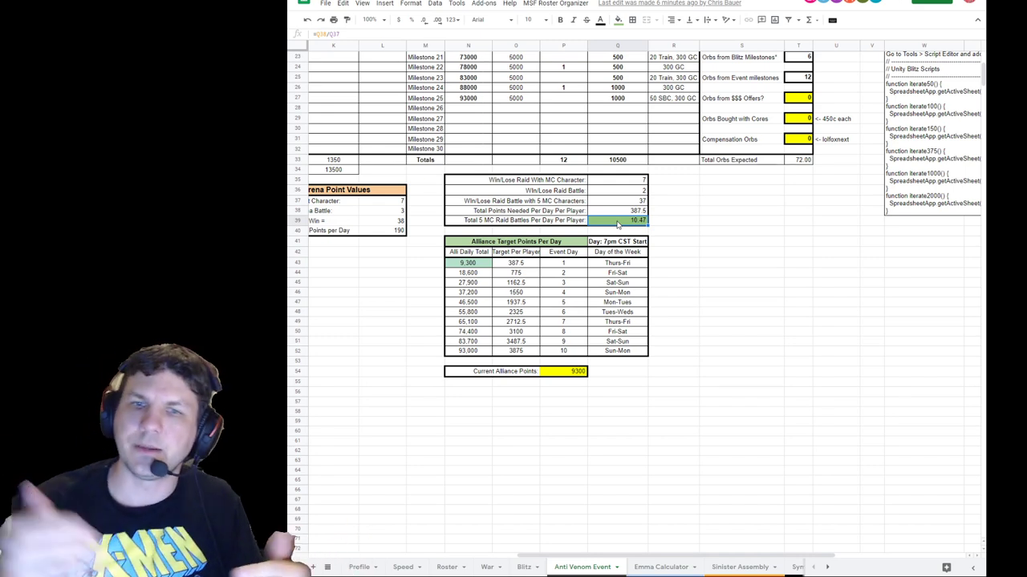
click(619, 182)
click(629, 193)
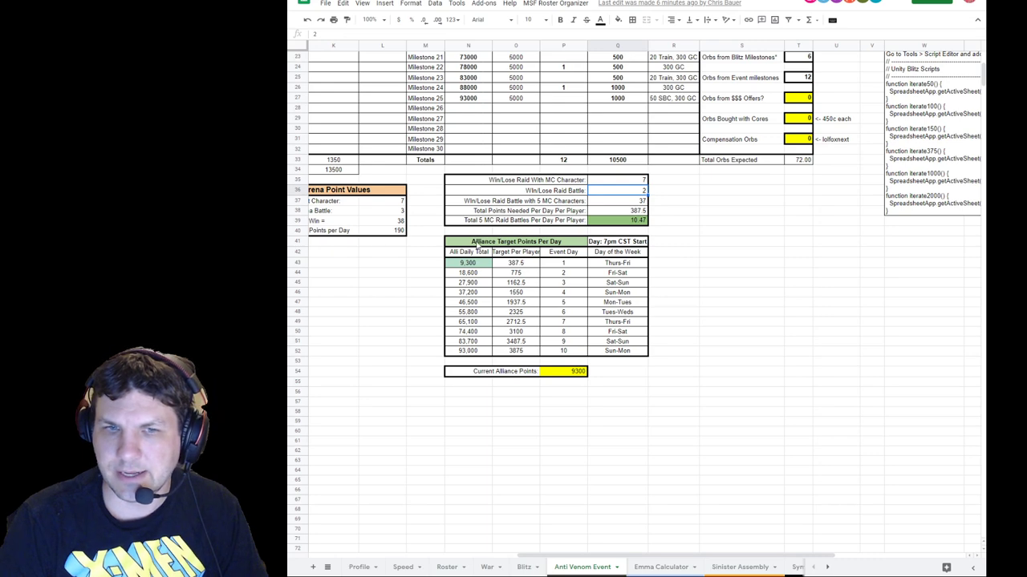
Step: Compare the Lucid Dream points required with the Alliance Target Points Per Day table, checking the Day 10 alliance total and the early per-player targets
click(477, 244)
scroll(574, 303, up, 4)
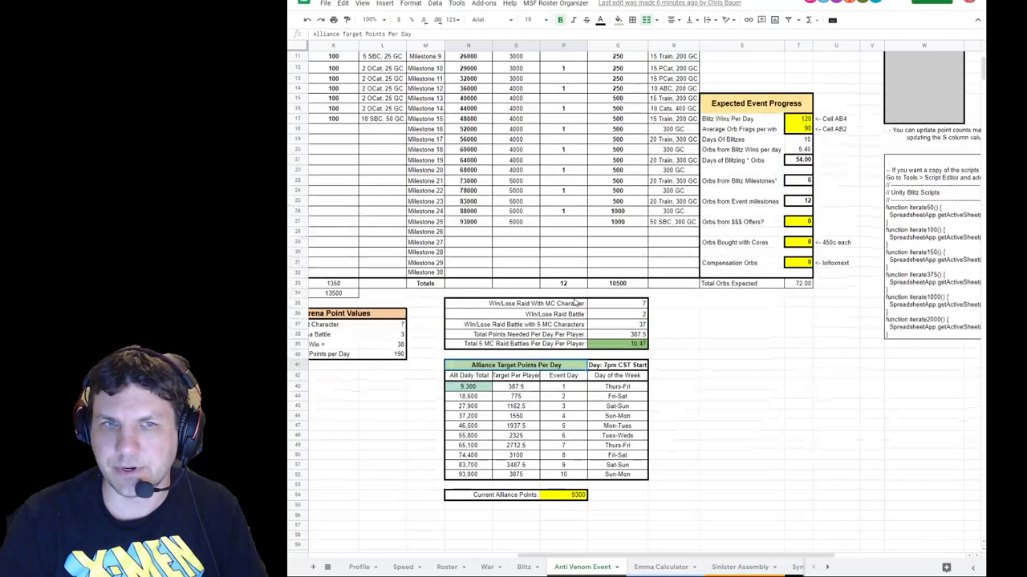
scroll(574, 303, up, 3)
click(471, 83)
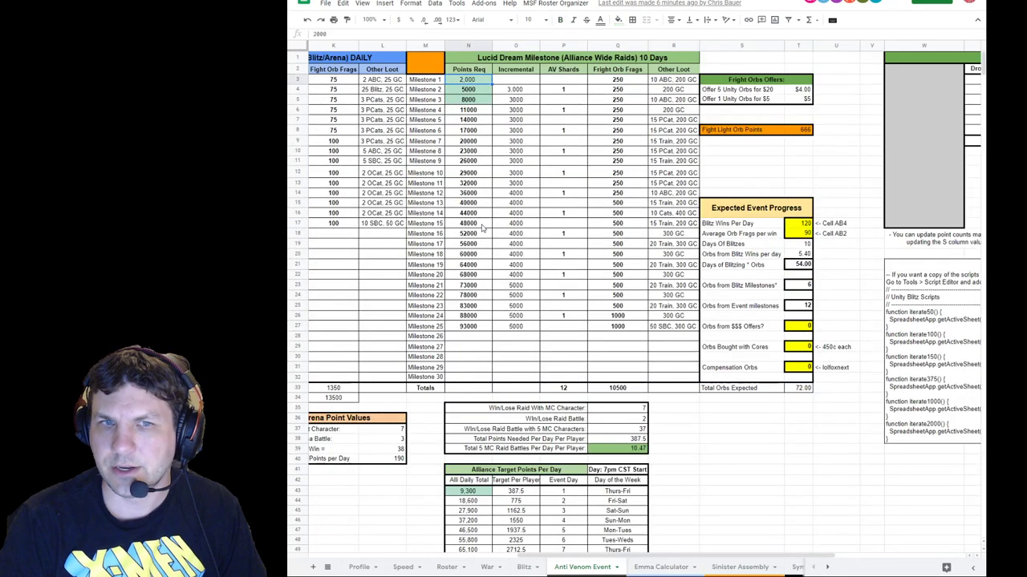
click(472, 327)
scroll(477, 236, down, 9)
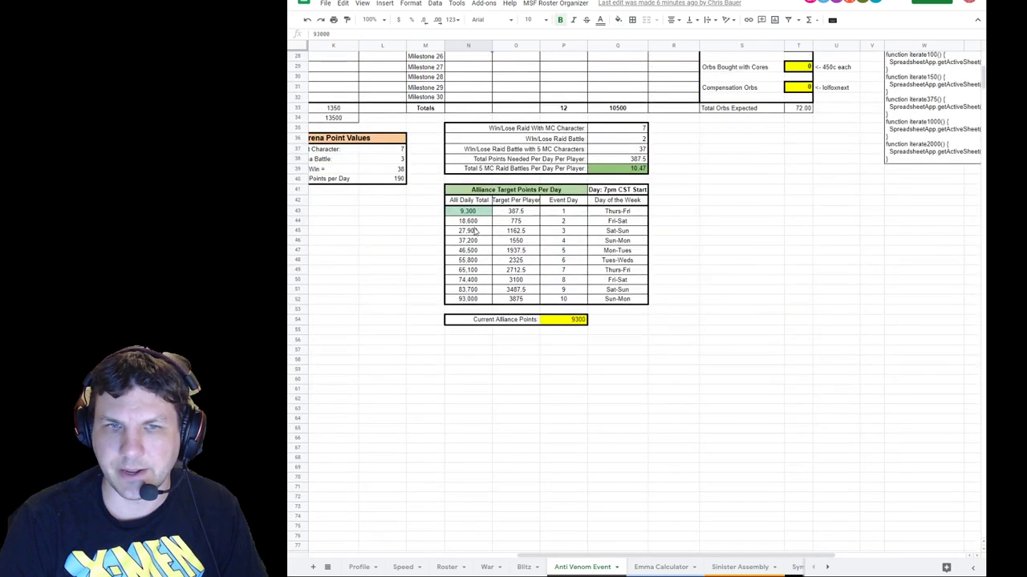
click(475, 301)
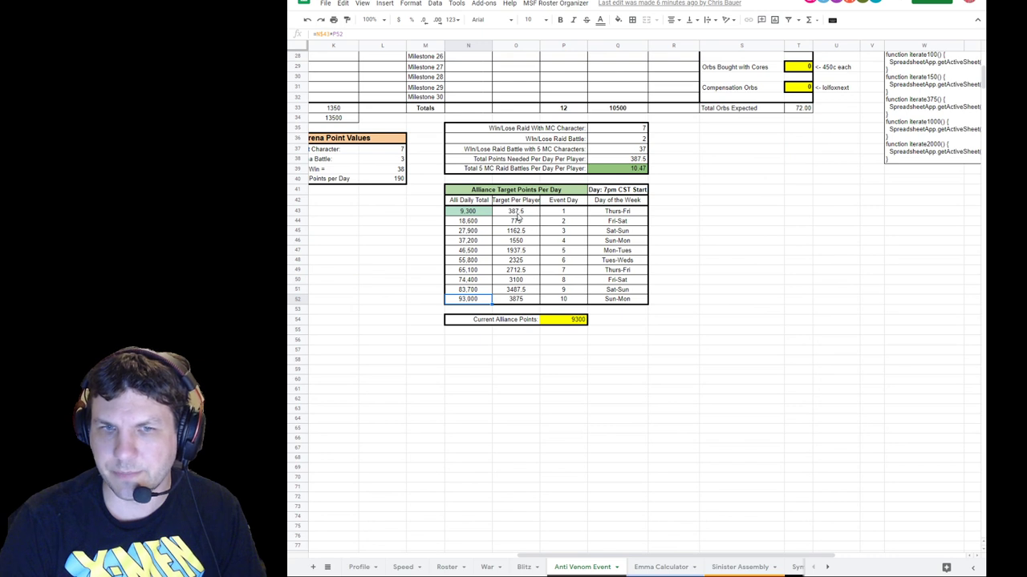
click(518, 213)
click(516, 221)
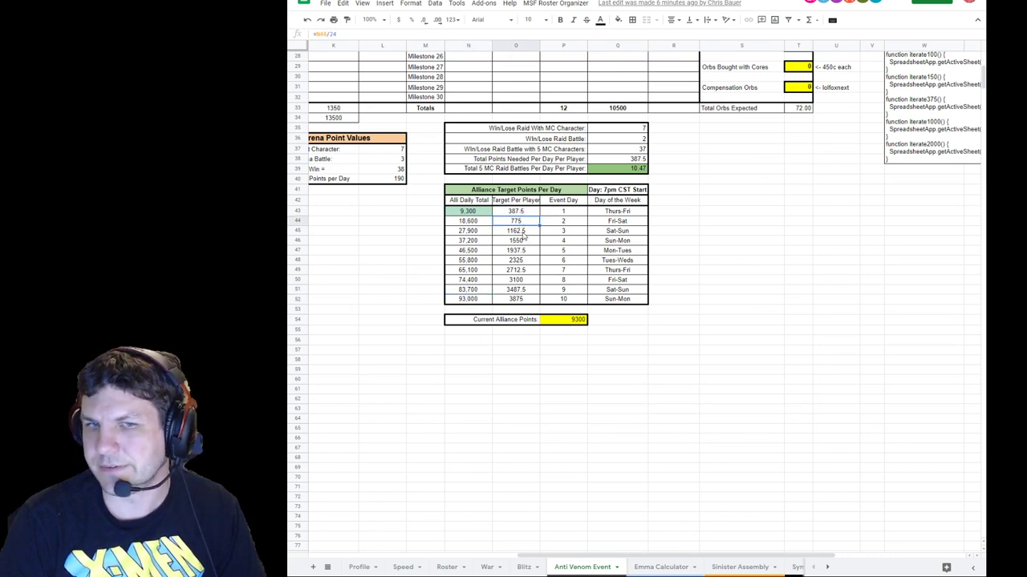
click(522, 232)
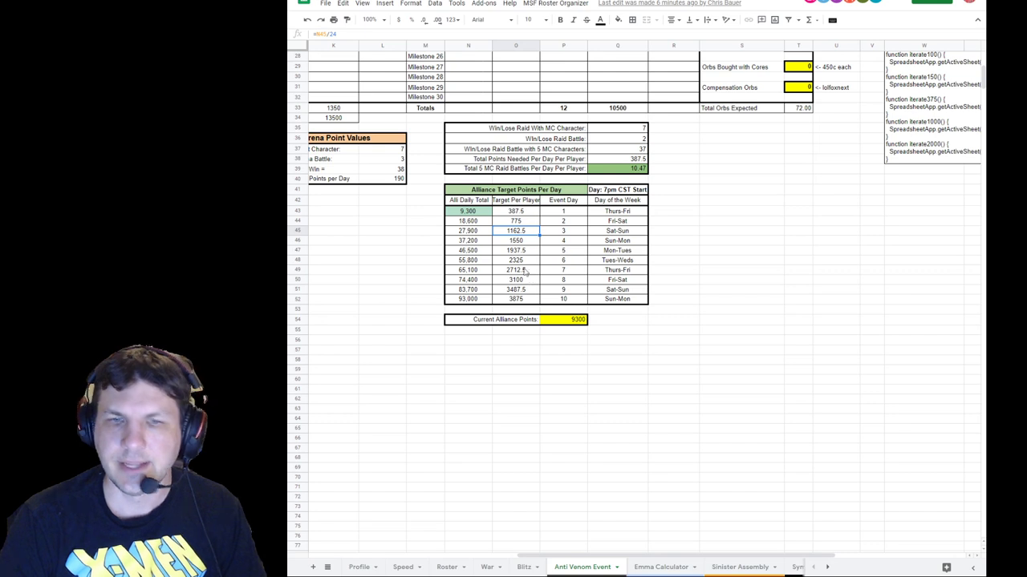
click(523, 240)
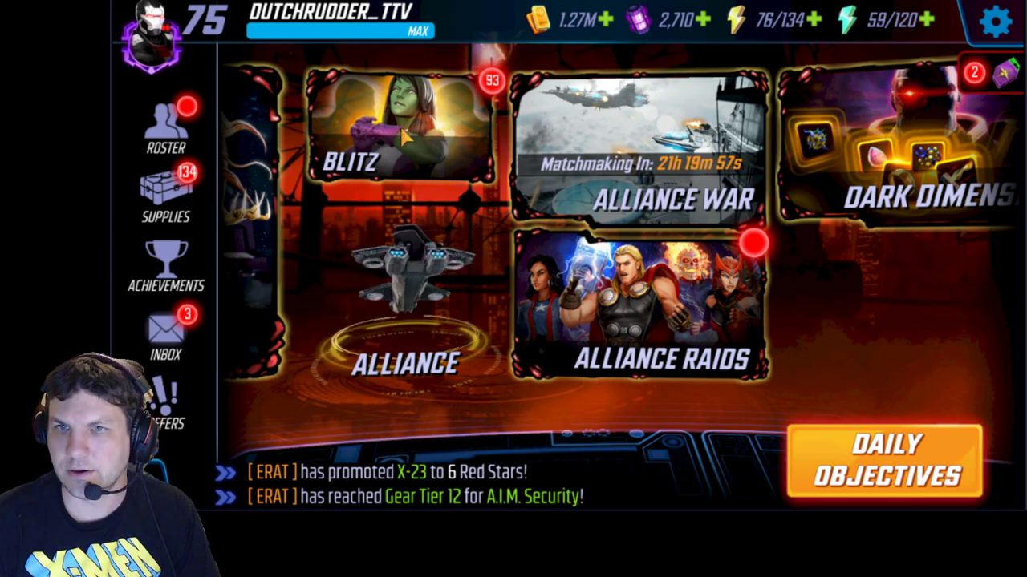
Step: Switch to Marvel Strike Force and open the participation ranking of the Lucid Dream alliance milestone
drag(321, 129, 607, 122)
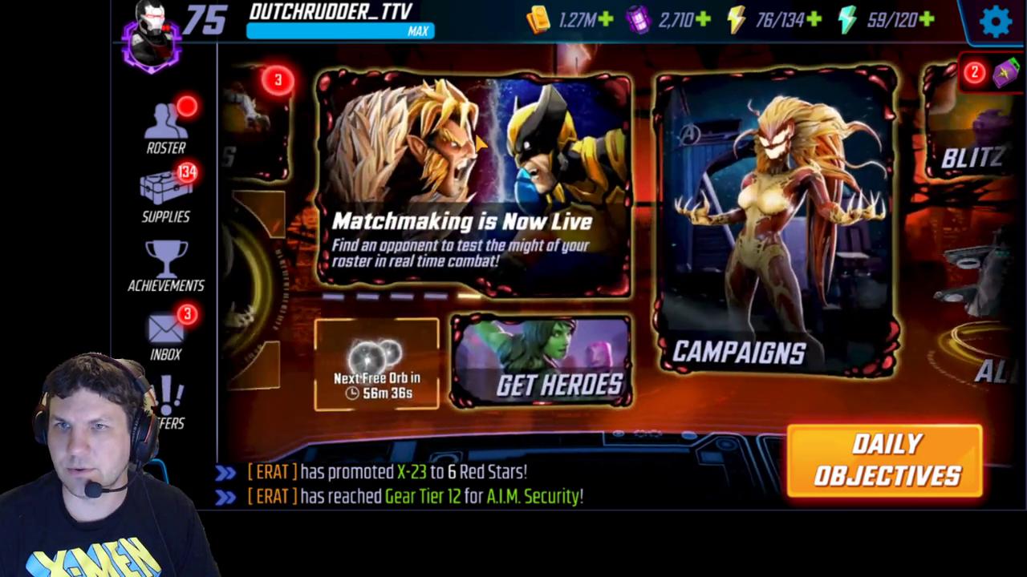
click(461, 164)
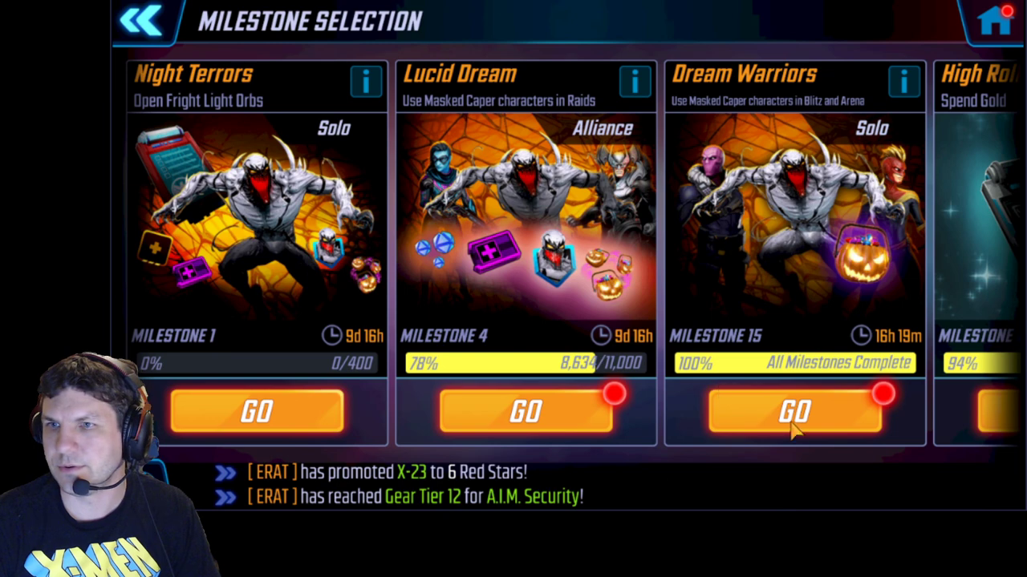
click(552, 422)
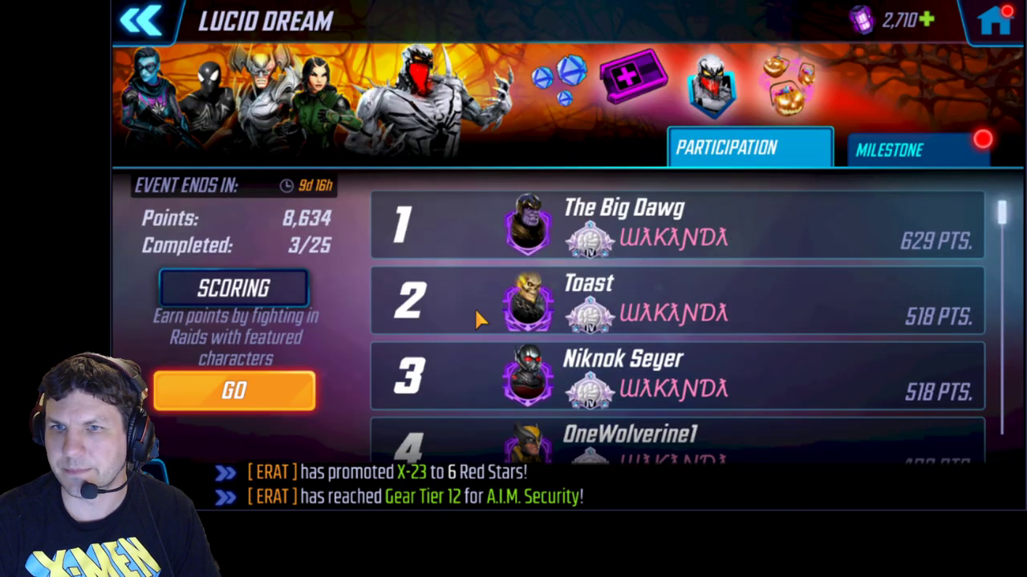
Step: Examine the players' points in the Lucid Dream participation ranking, from first place down past sixth
drag(1007, 230, 985, 221)
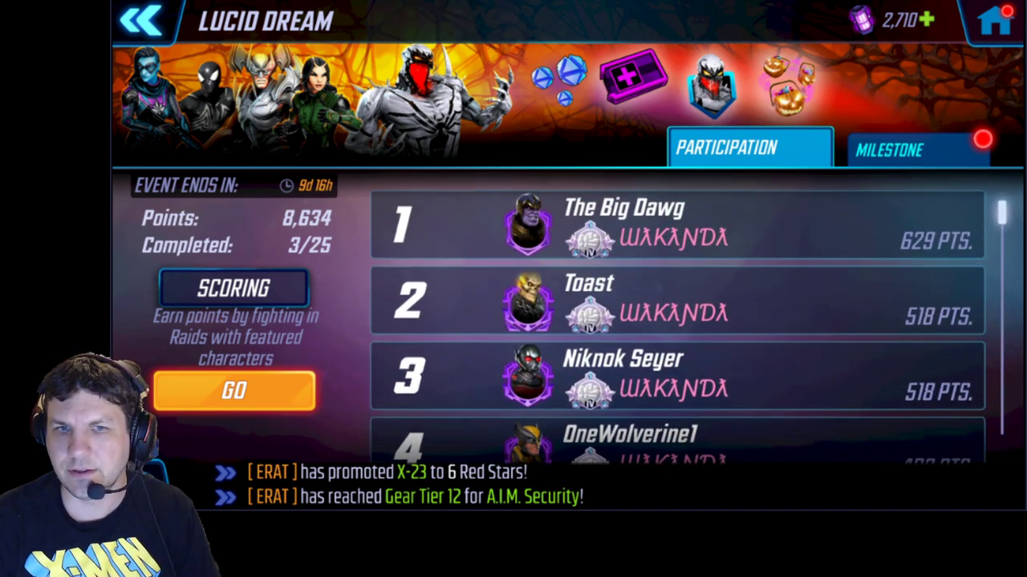
scroll(889, 276, down, 1)
scroll(889, 277, up, 1)
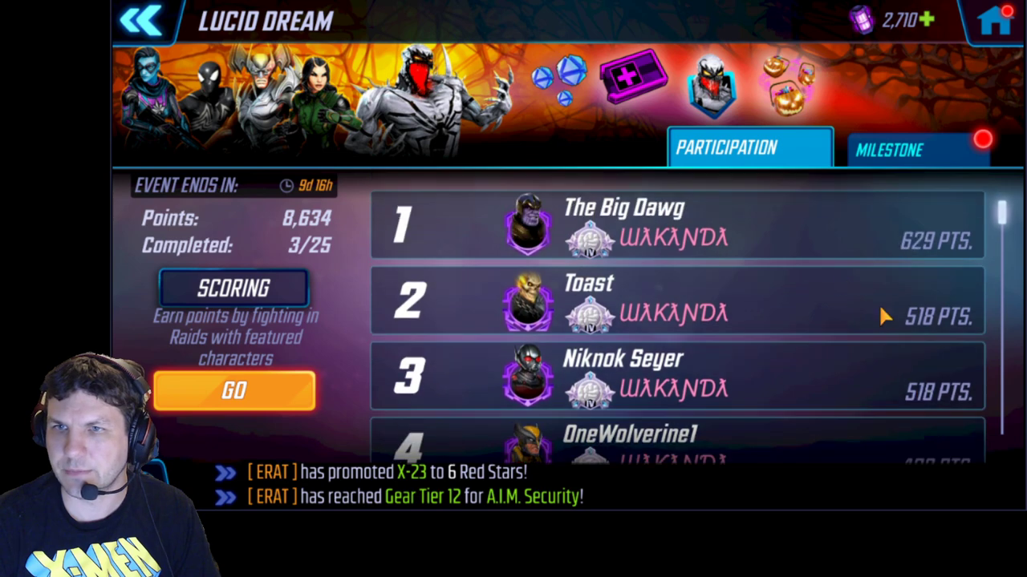
drag(758, 410, 743, 228)
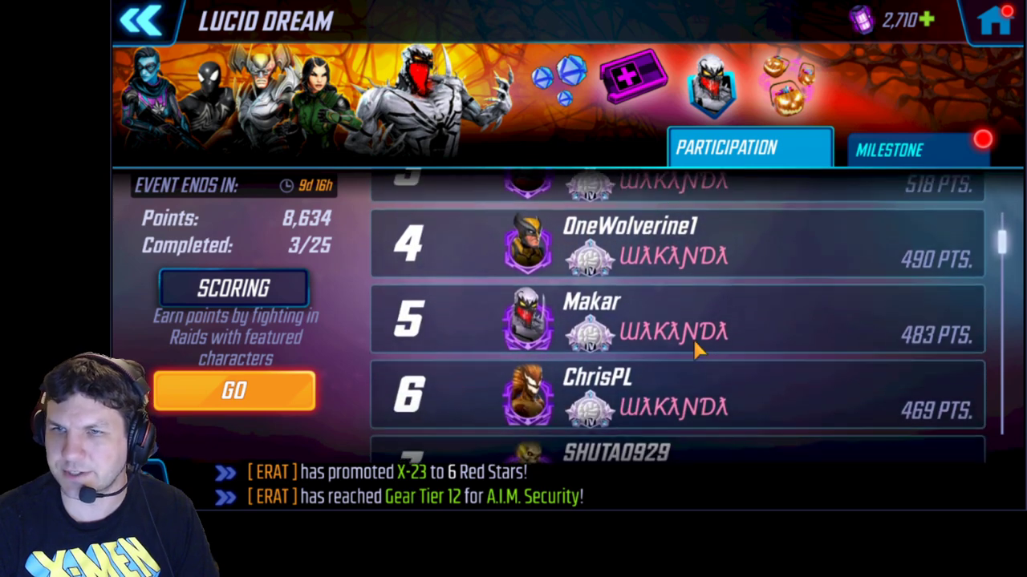
drag(766, 387, 751, 256)
mouse_move(813, 362)
mouse_down()
mouse_move(836, 271)
mouse_move(818, 362)
mouse_up()
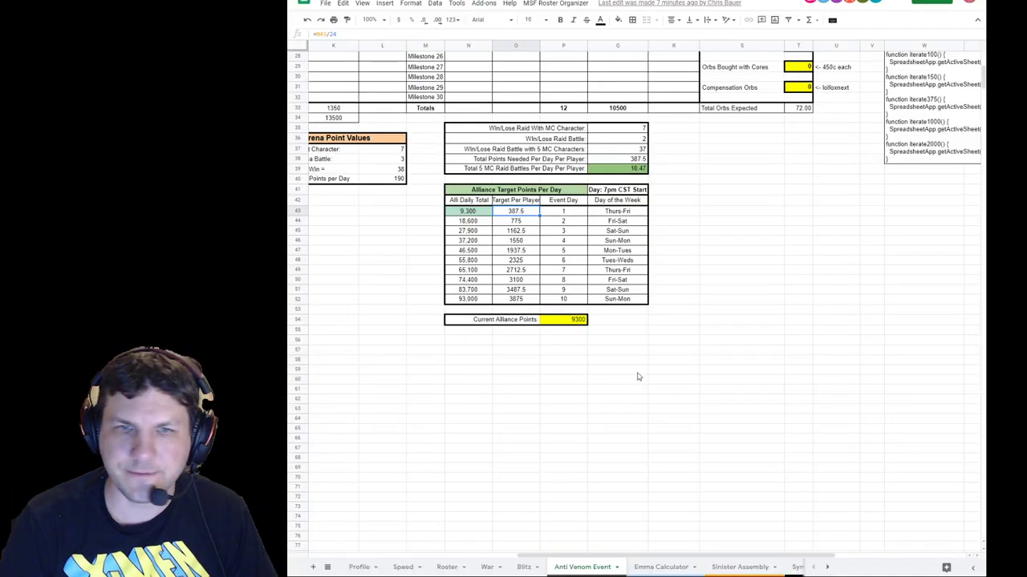
Step: Switch back to the tracking spreadsheet and check the early event days, per-player targets and weekdays in the Alliance Target Points Per Day table
key(Down)
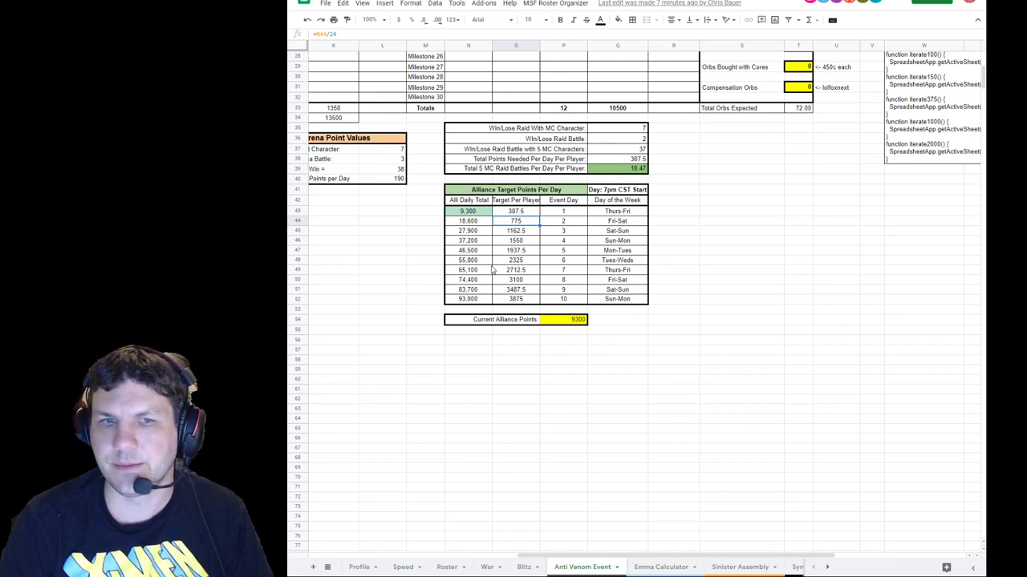
click(566, 231)
click(624, 231)
click(626, 212)
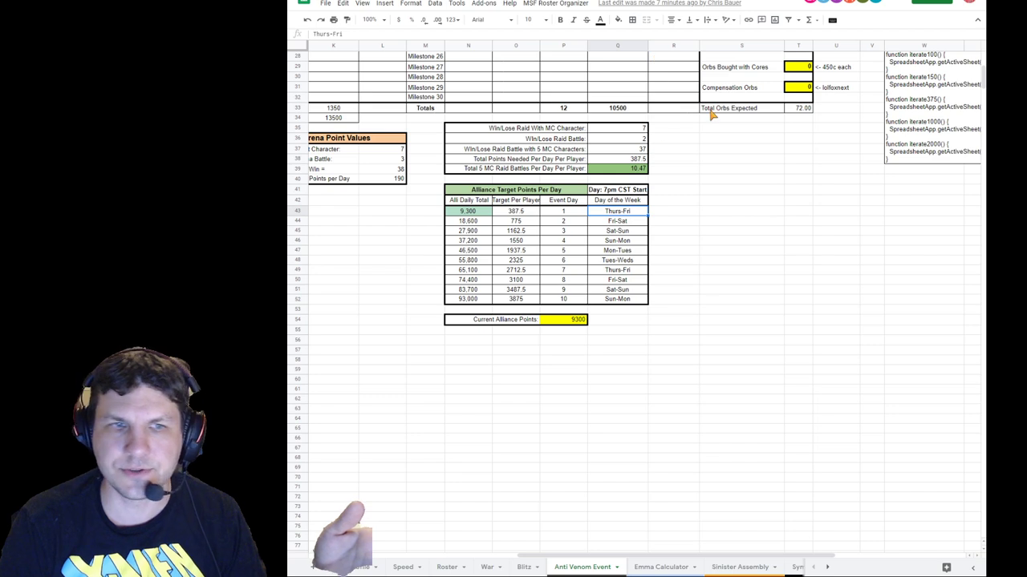
Step: Set the Current Alliance Points to 27000 to test the daily target highlighting
click(579, 319)
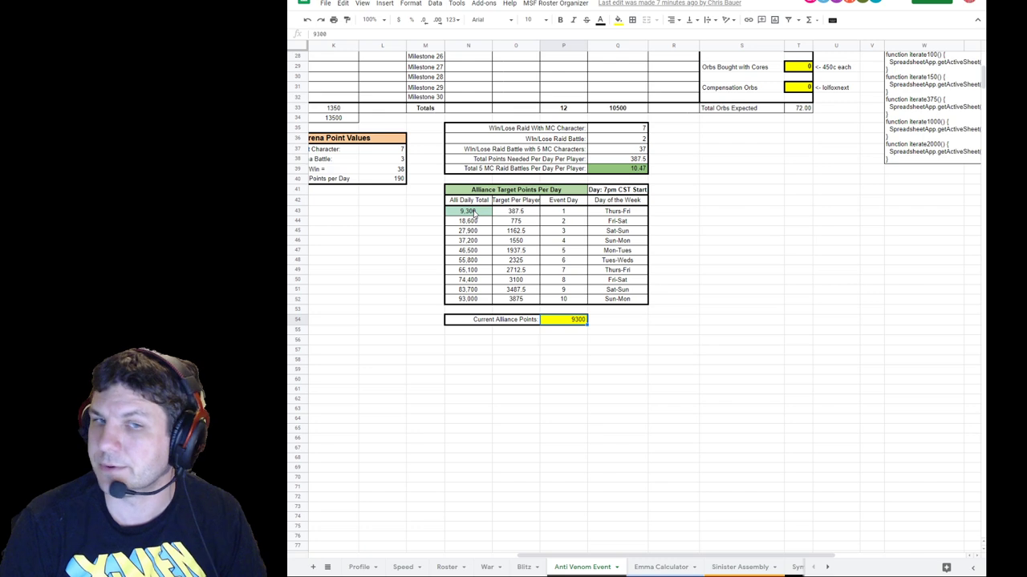
text(27000)
key(Return)
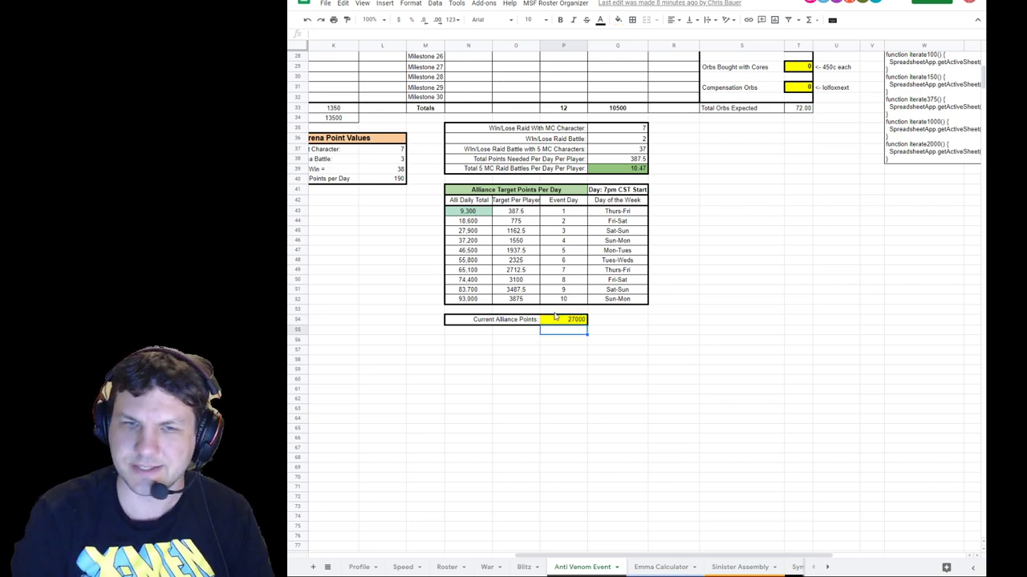
Step: Set the Current Alliance Points to 47000 and compare the highlighted daily totals with the Lucid Dream milestones
click(571, 321)
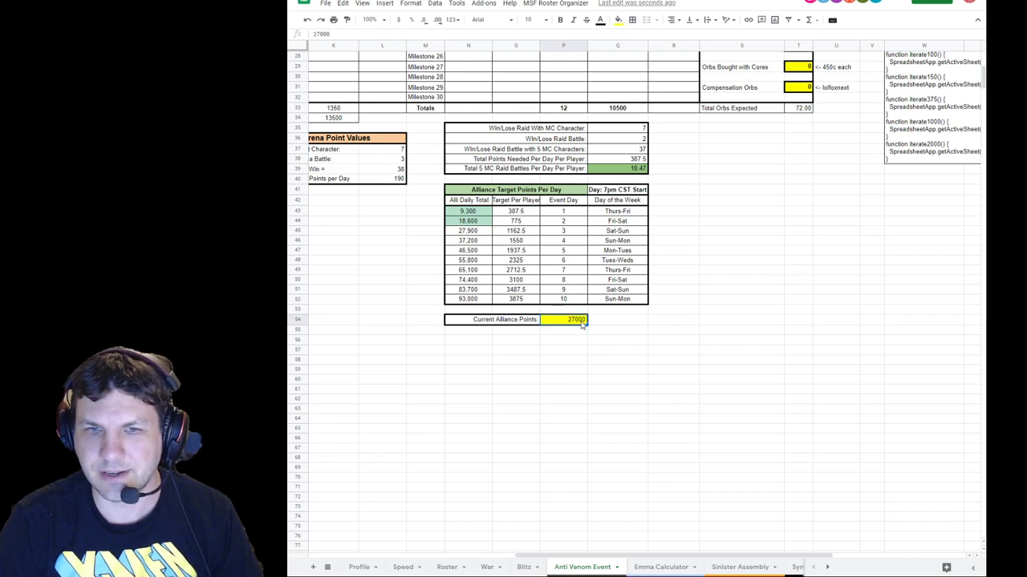
key(BackSpace)
text(4)
key(Return)
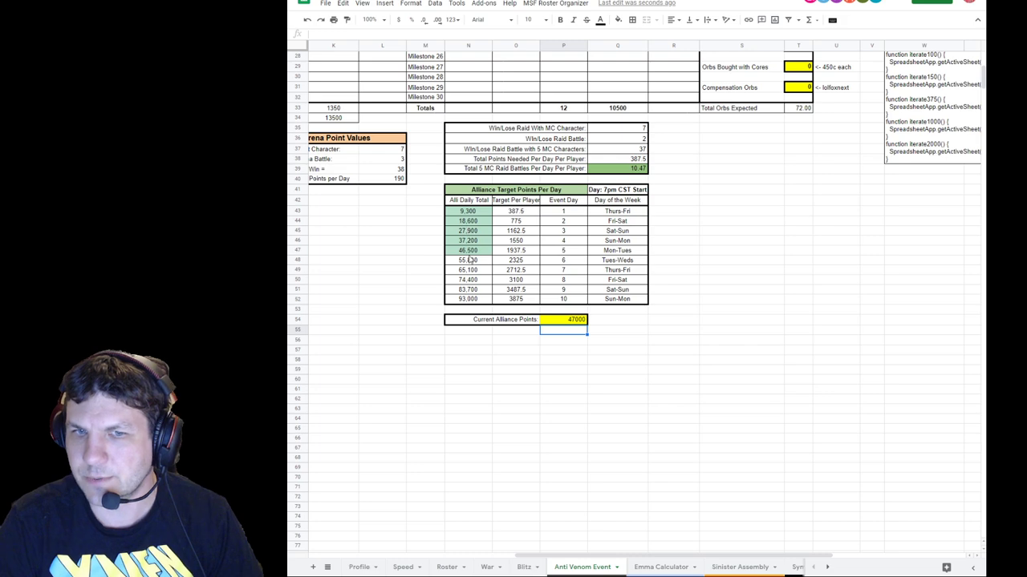
scroll(561, 253, up, 5)
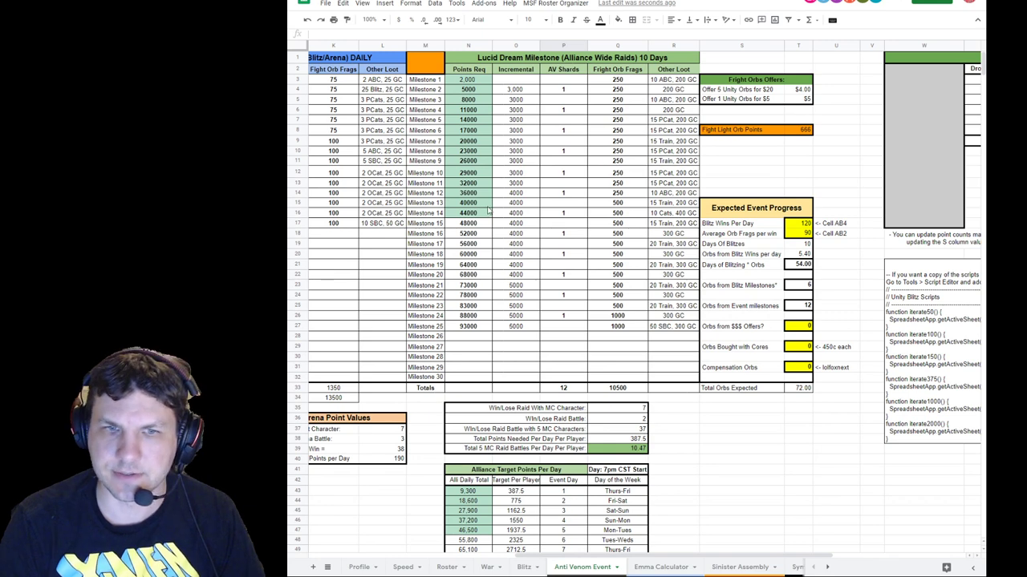
scroll(610, 240, down, 4)
Step: Set the Current Alliance Points to 9300 and check the Day 2 target per player
click(567, 393)
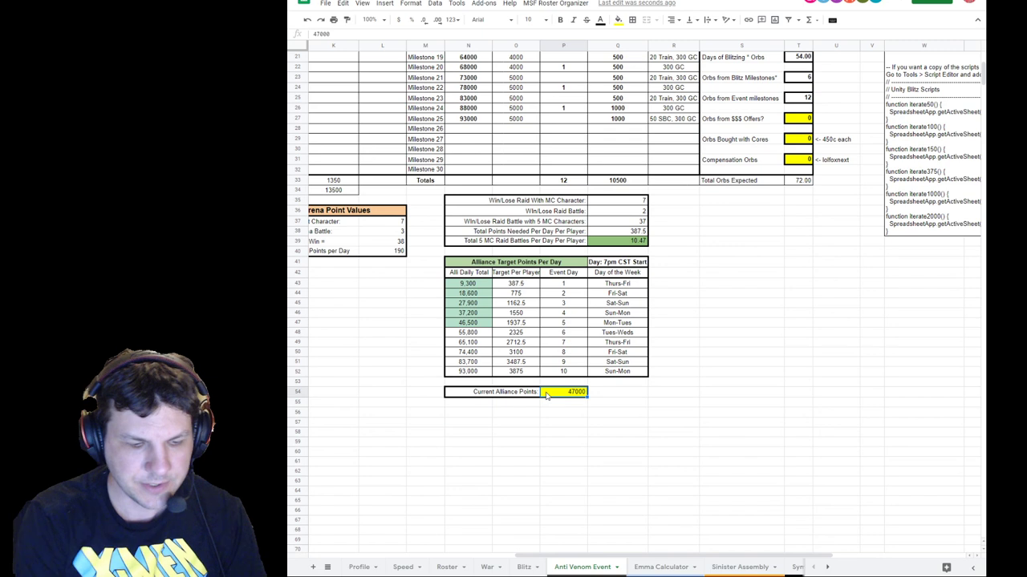
text(9300)
key(Return)
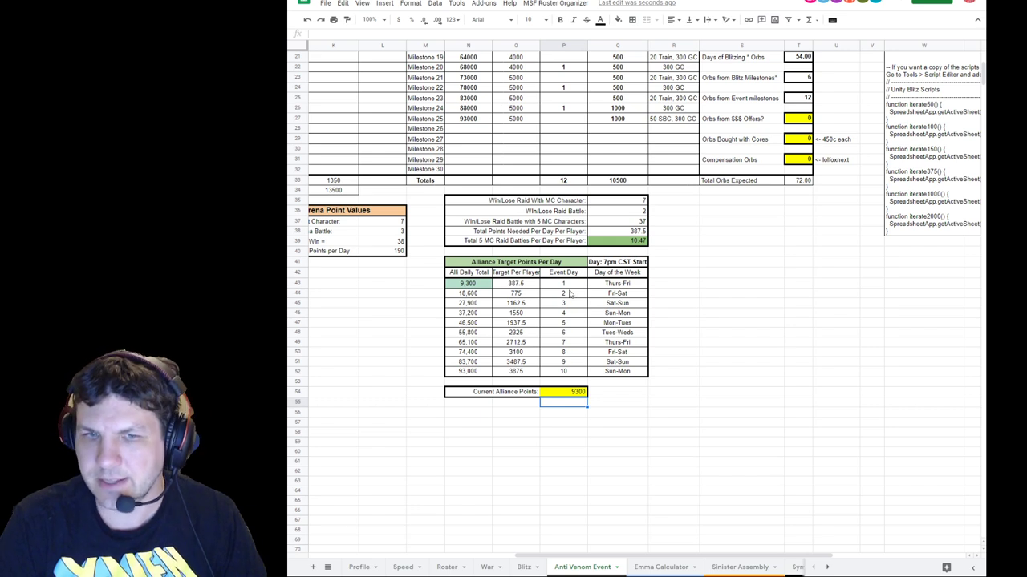
click(513, 294)
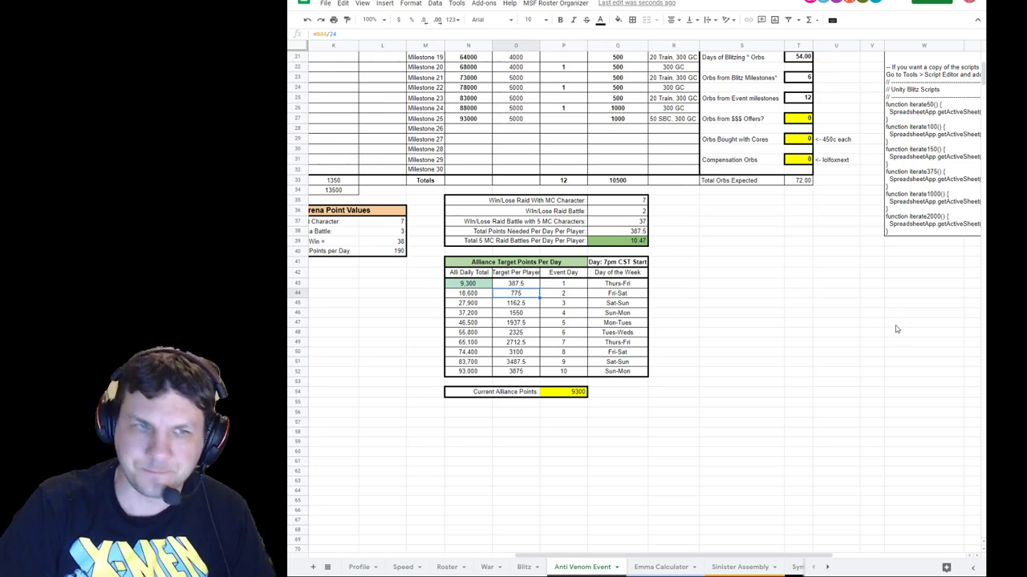
Step: Review the Fright Orbs Offers and change the $20 offer's description to "Offer 6 Unity Orbs for $20"
scroll(893, 327, up, 5)
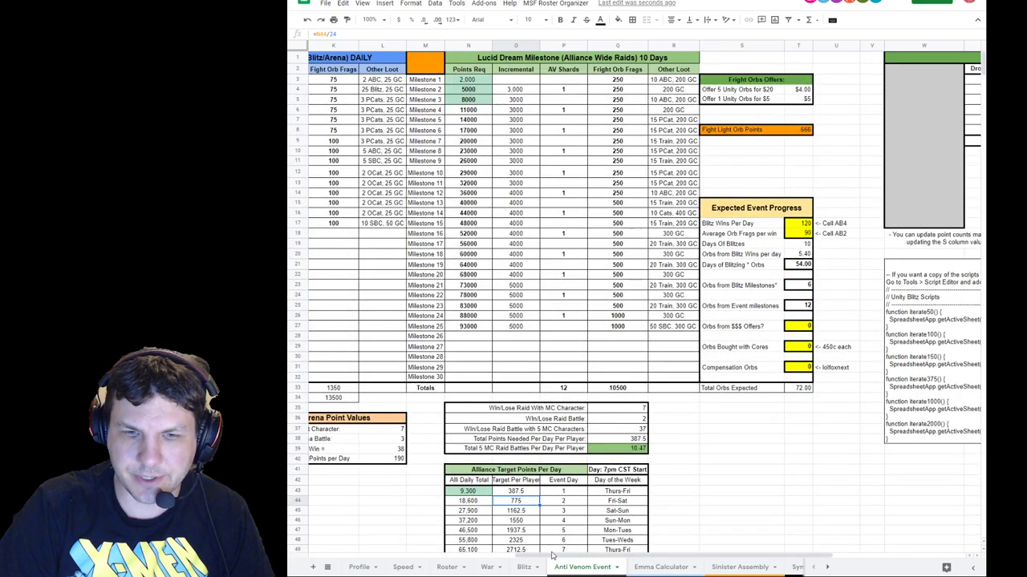
drag(551, 555, 665, 553)
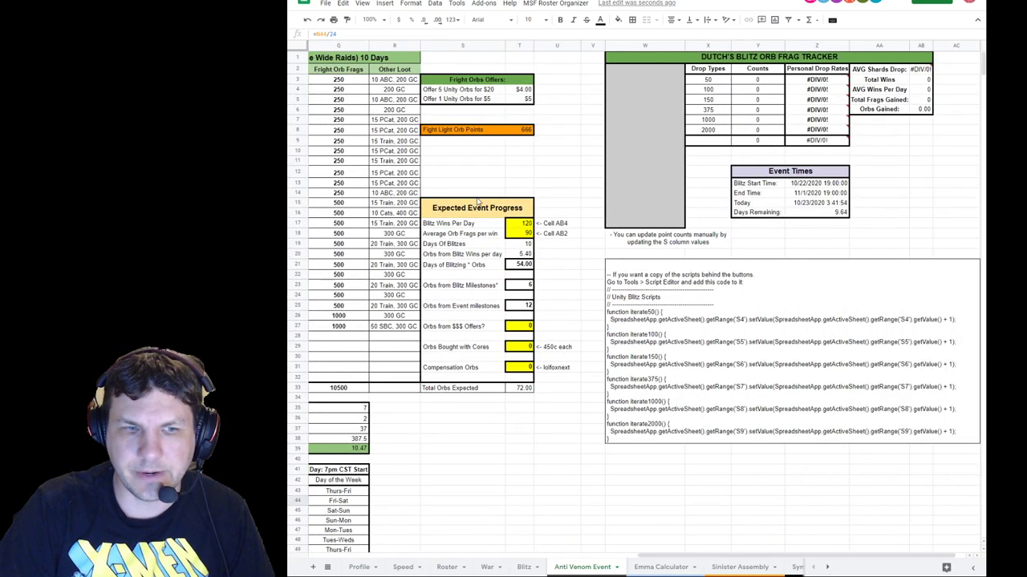
click(477, 81)
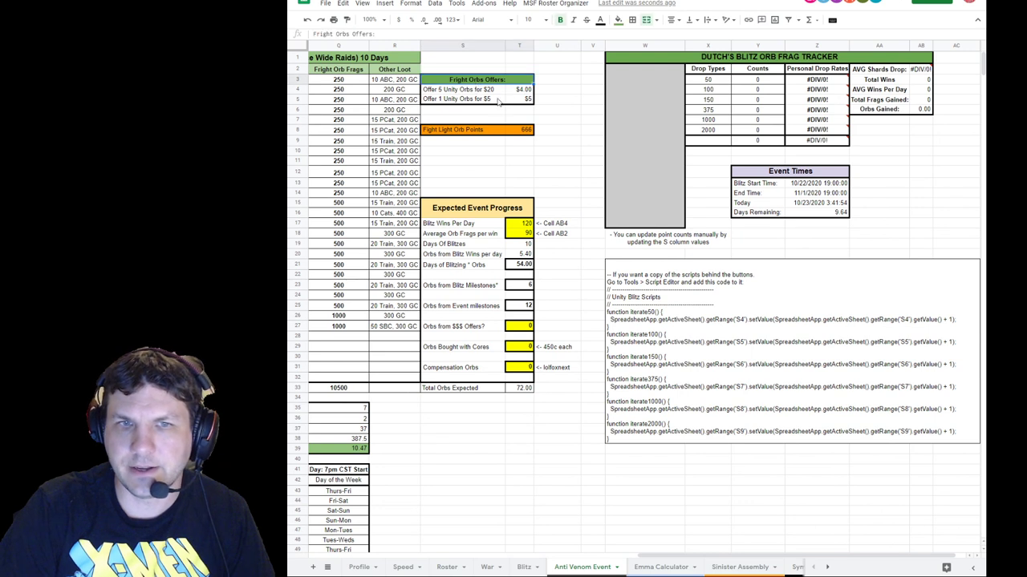
click(458, 91)
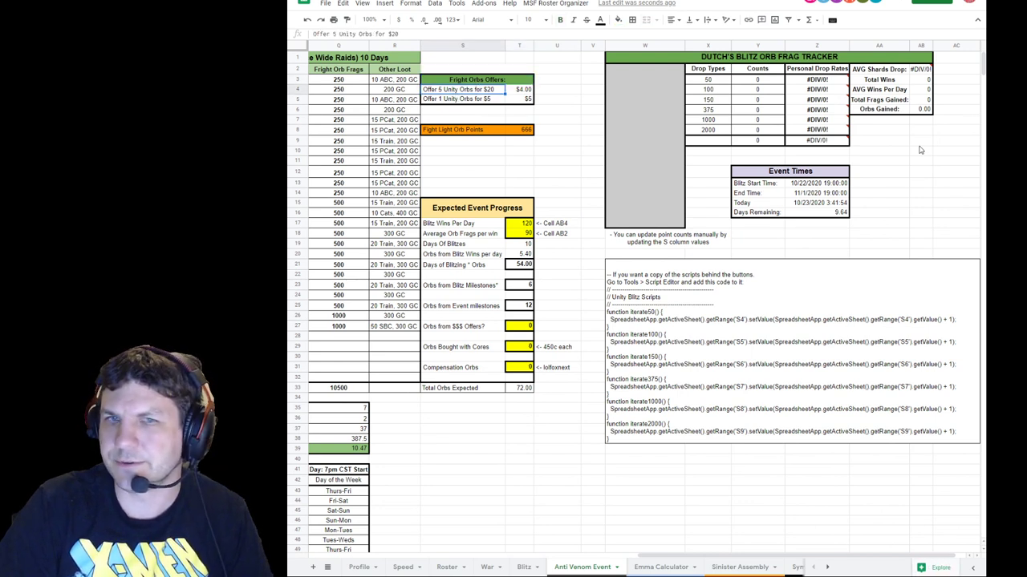
click(442, 101)
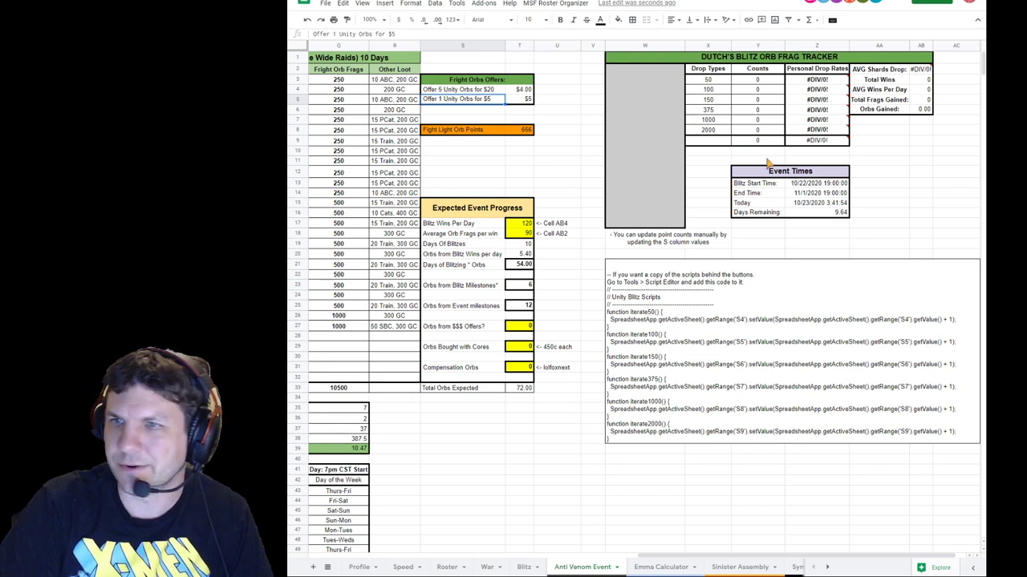
double_click(473, 90)
key(BackSpace)
text(6)
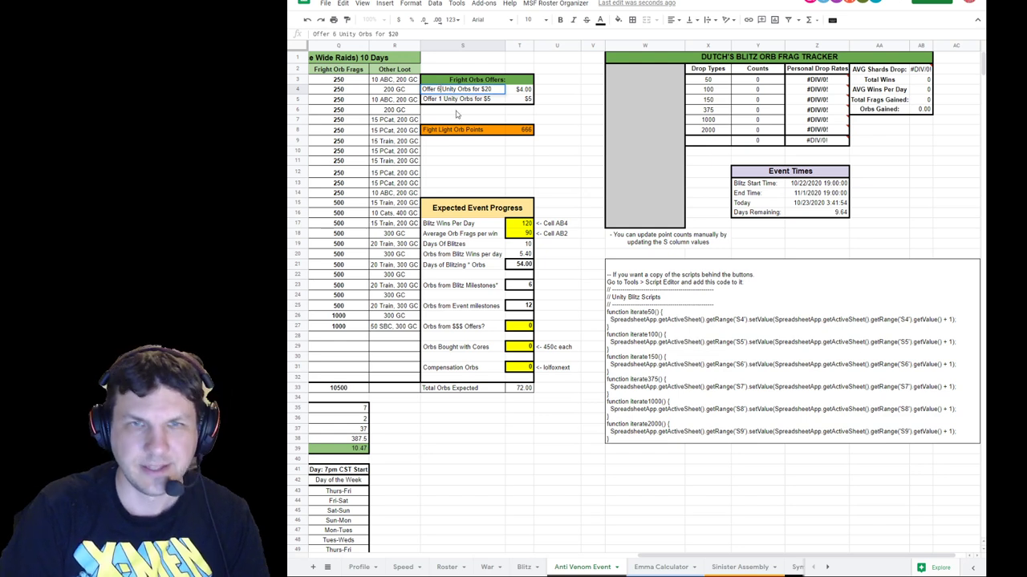
Step: Set the $20 offer's price-per-orb formula to =20/6
click(517, 86)
double_click(517, 88)
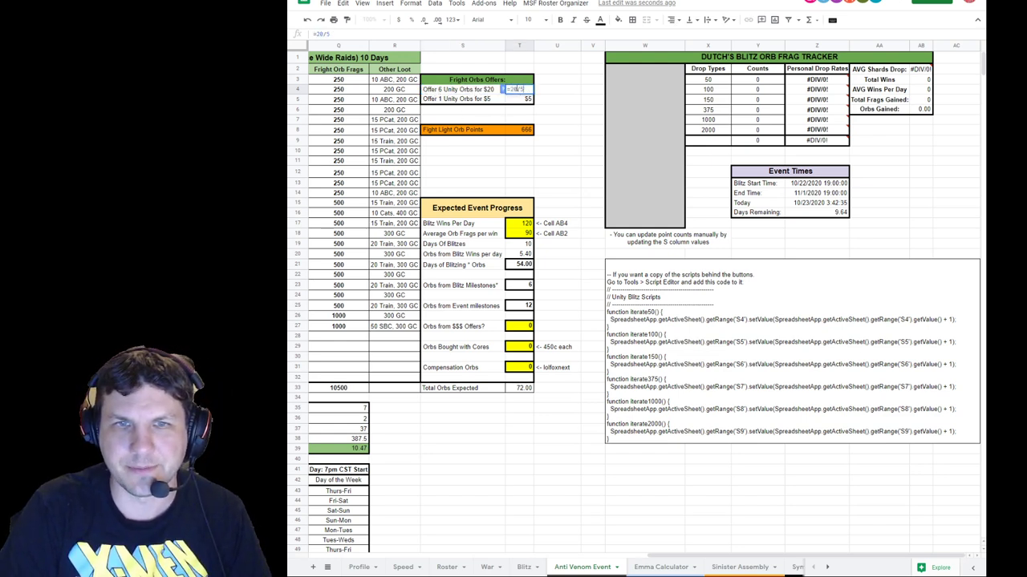
key(BackSpace)
text(6)
key(Return)
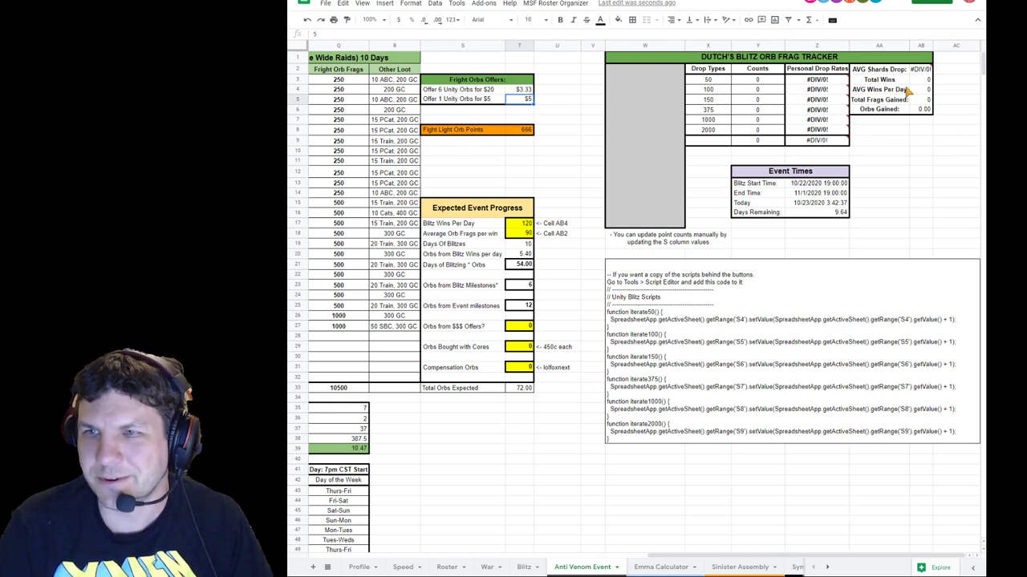
Step: Check the $20 Fright Orbs offer's price per orb and the Fight Light Orb Points value
click(554, 101)
click(519, 89)
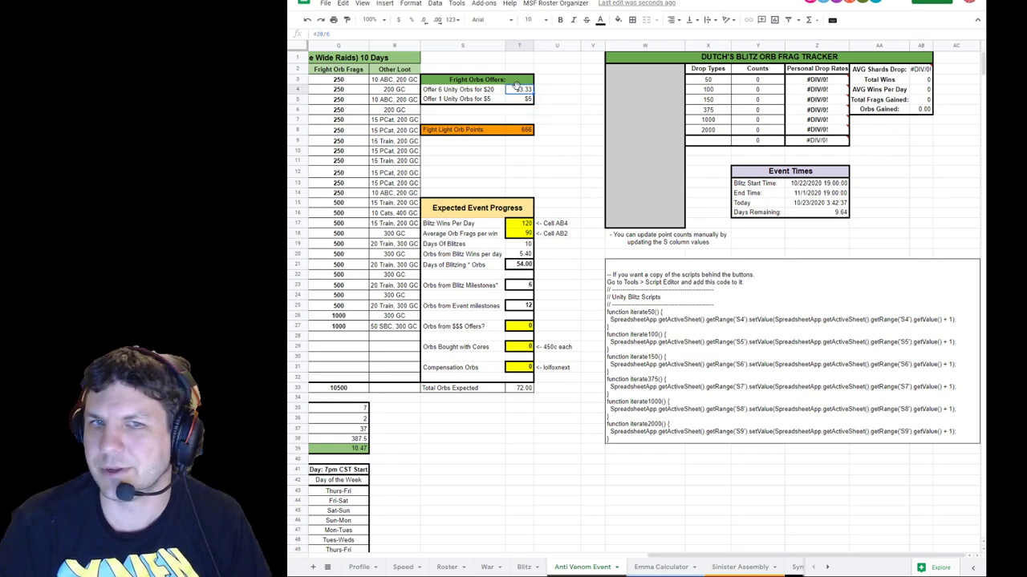
click(432, 91)
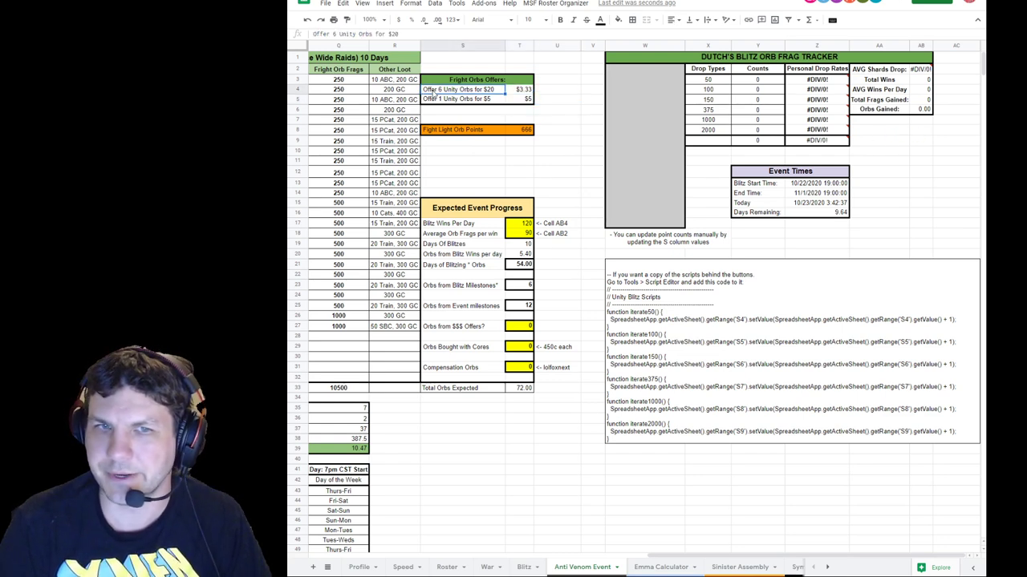
click(521, 150)
click(556, 132)
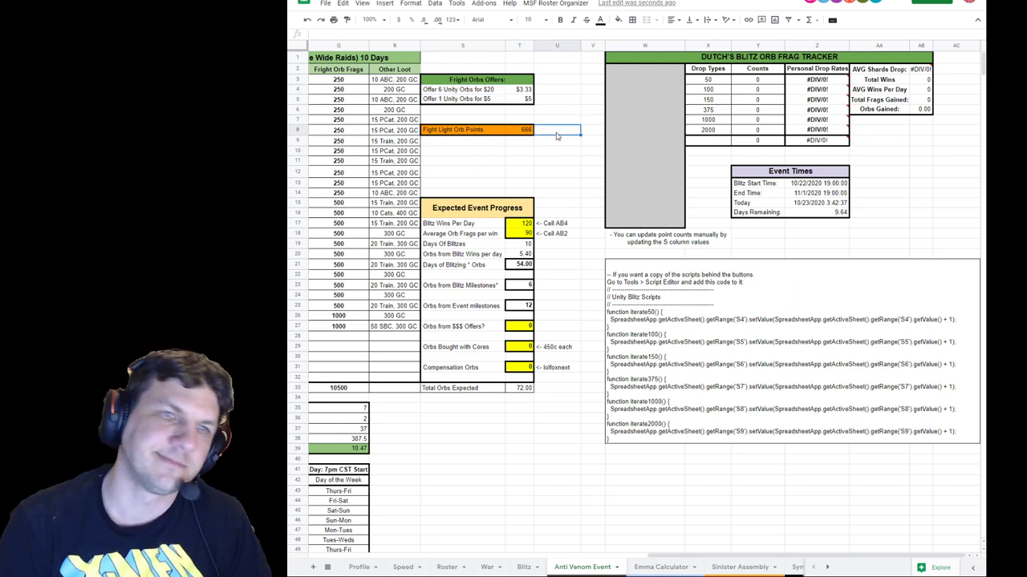
click(521, 133)
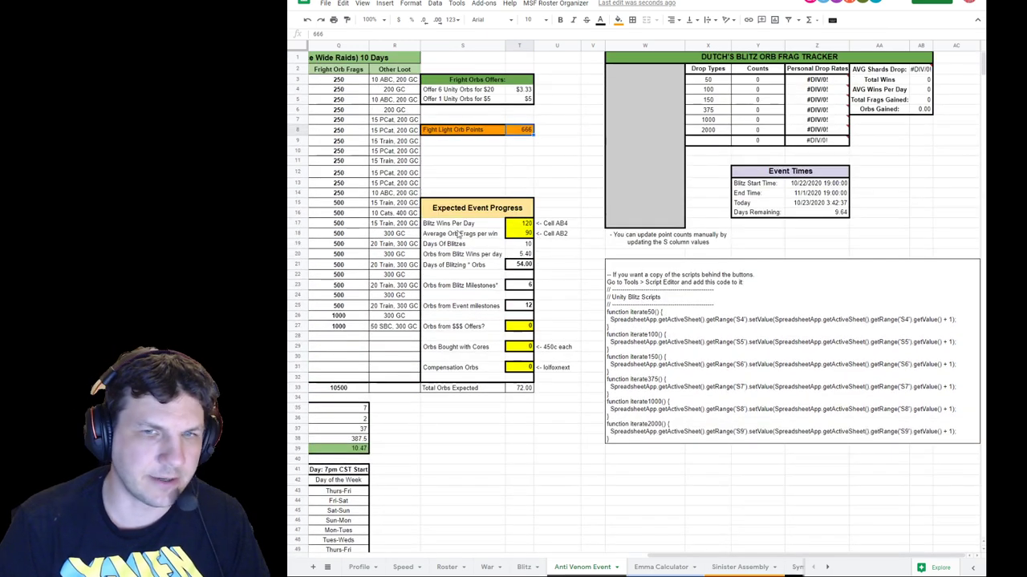
Step: Examine the Expected Event Progress table from blitz wins per day and average orb frags through to orbs from blitz and event milestones
click(459, 226)
click(528, 227)
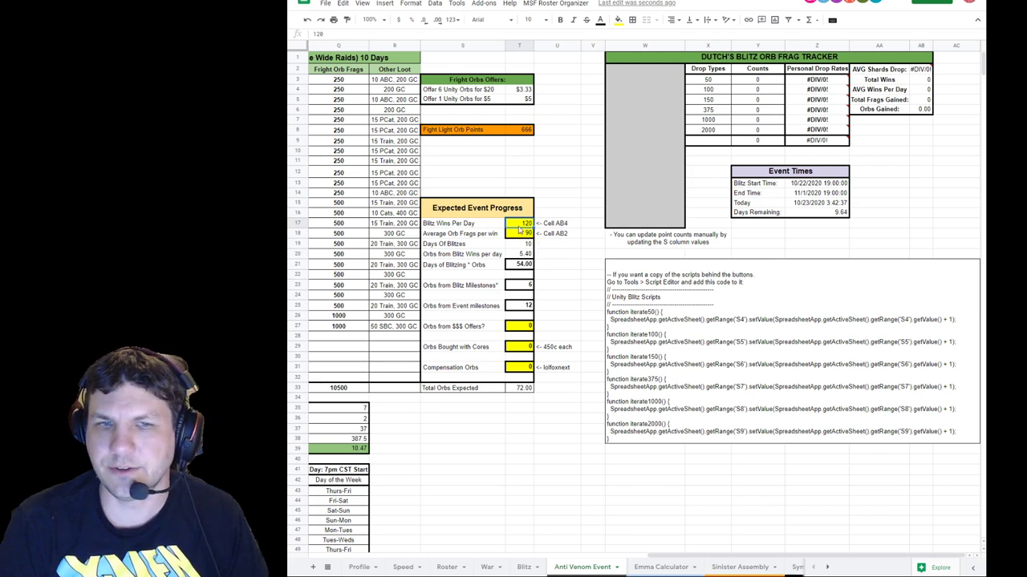
click(518, 233)
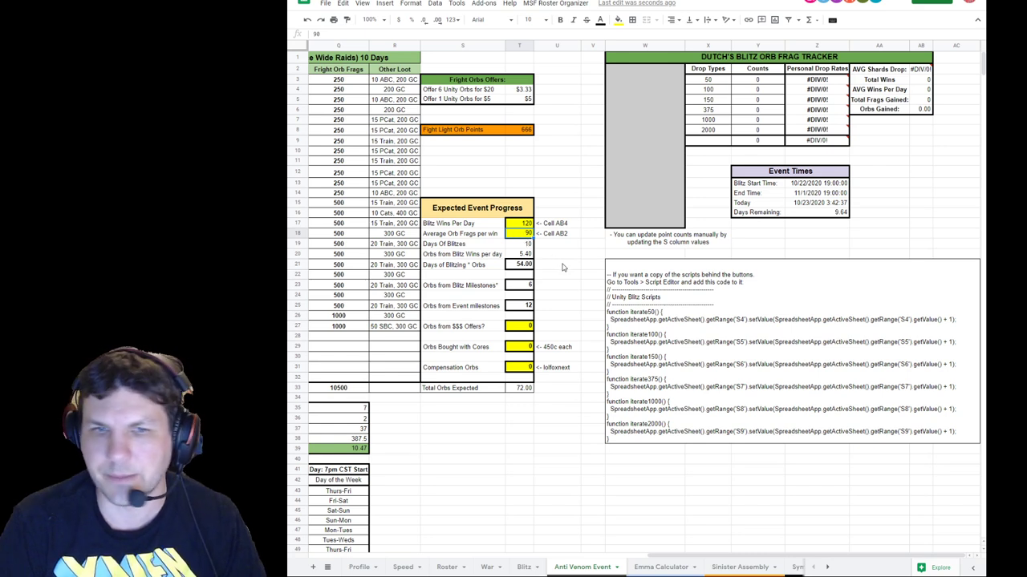
click(521, 243)
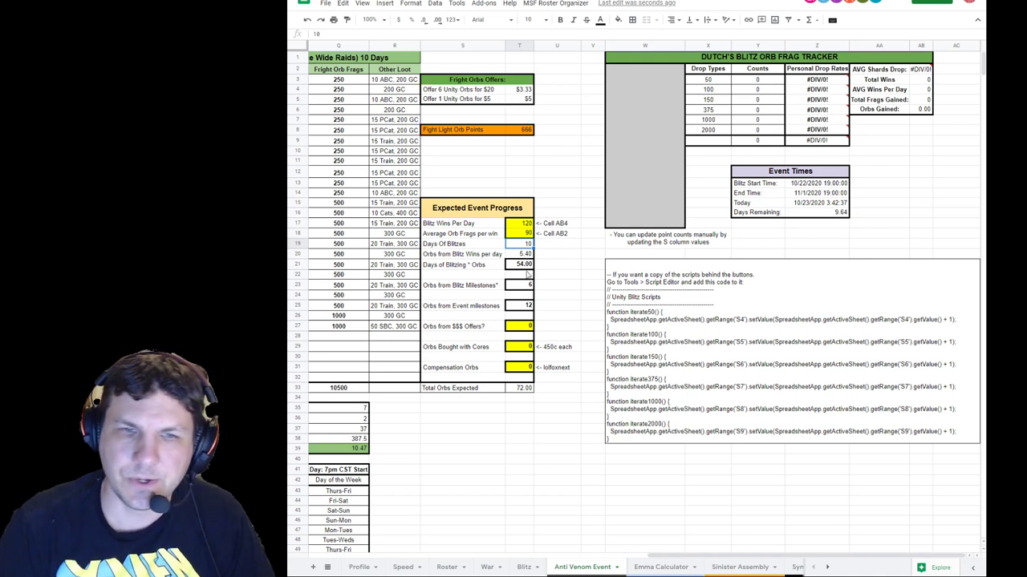
click(526, 254)
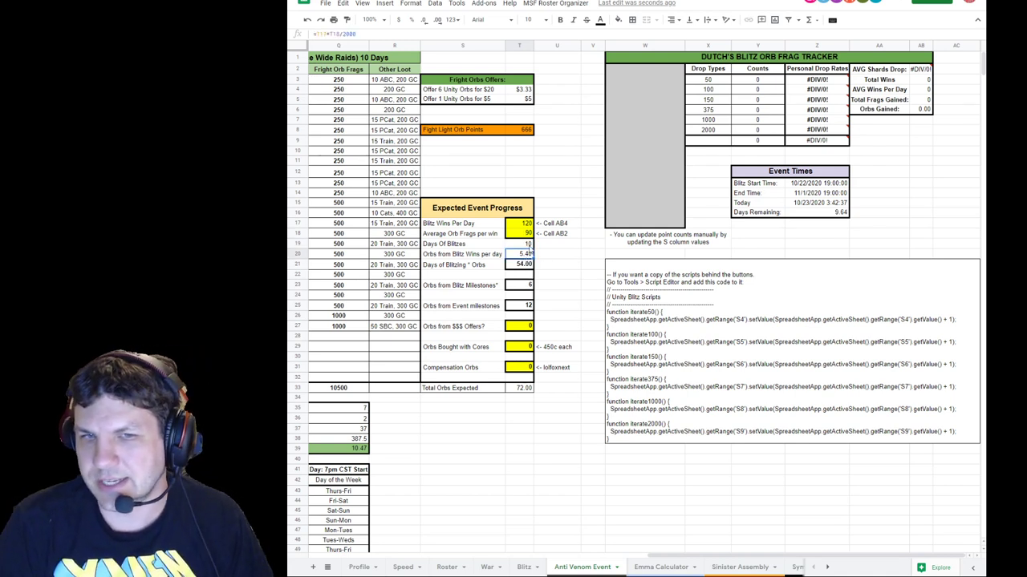
click(521, 267)
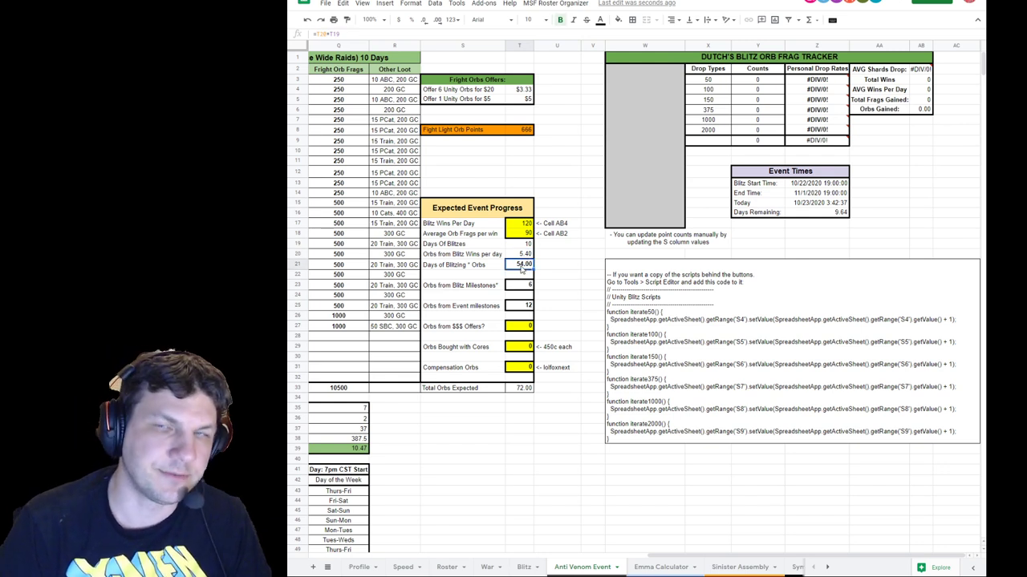
click(523, 287)
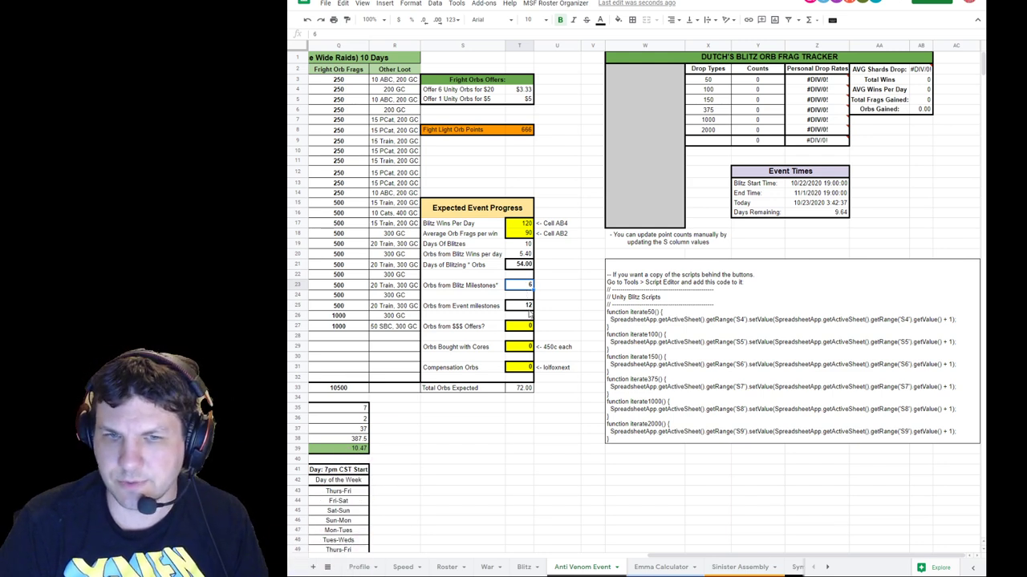
click(525, 307)
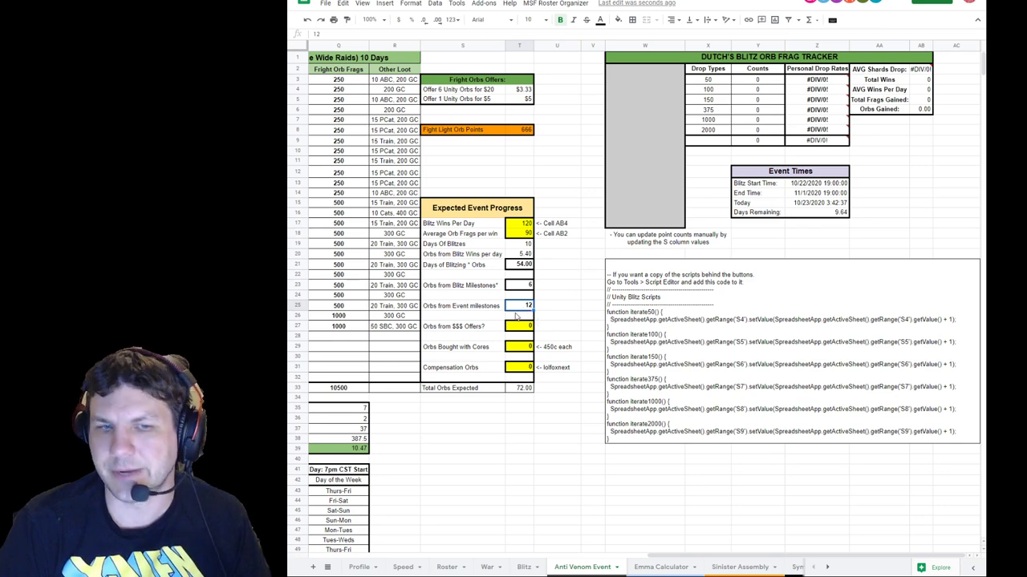
Step: Return to the Dream Warriors daily milestone table to review it beside the Lucid Dream milestones
click(679, 549)
drag(681, 559, 475, 556)
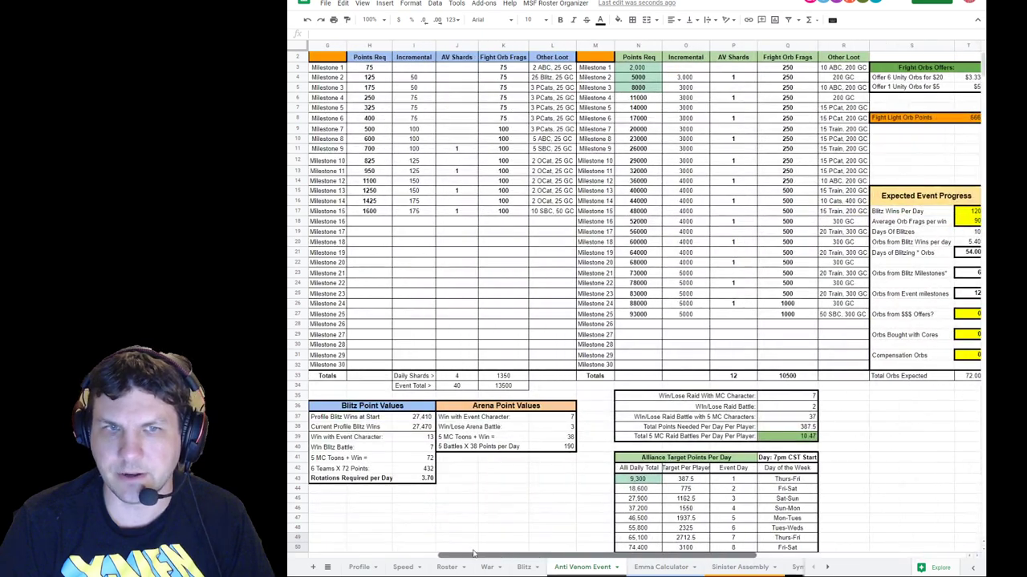
scroll(457, 321, up, 1)
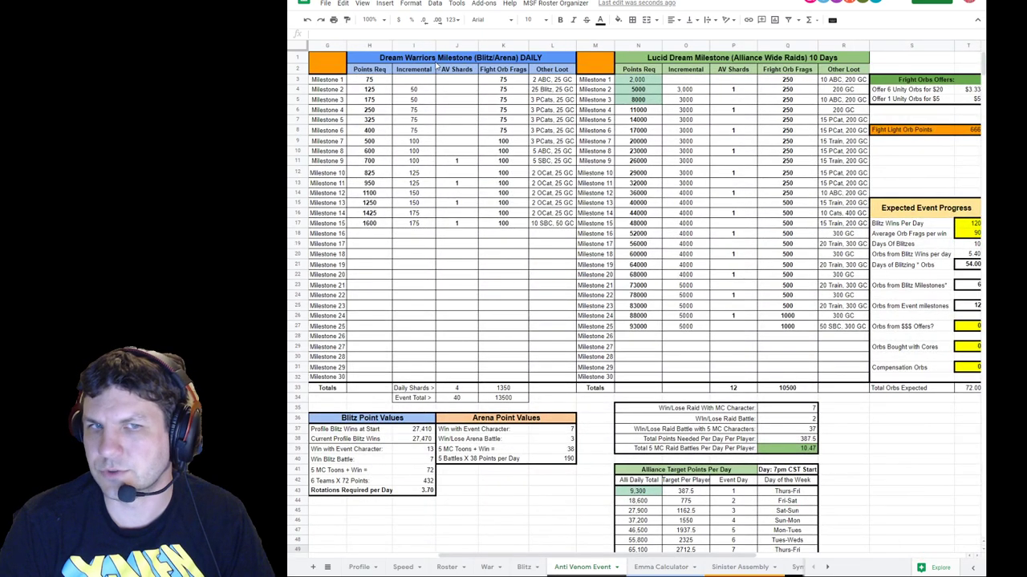
Step: Review the Fright Orb Frags totals of both milestone tables and the Orbs from Event milestones value
click(718, 58)
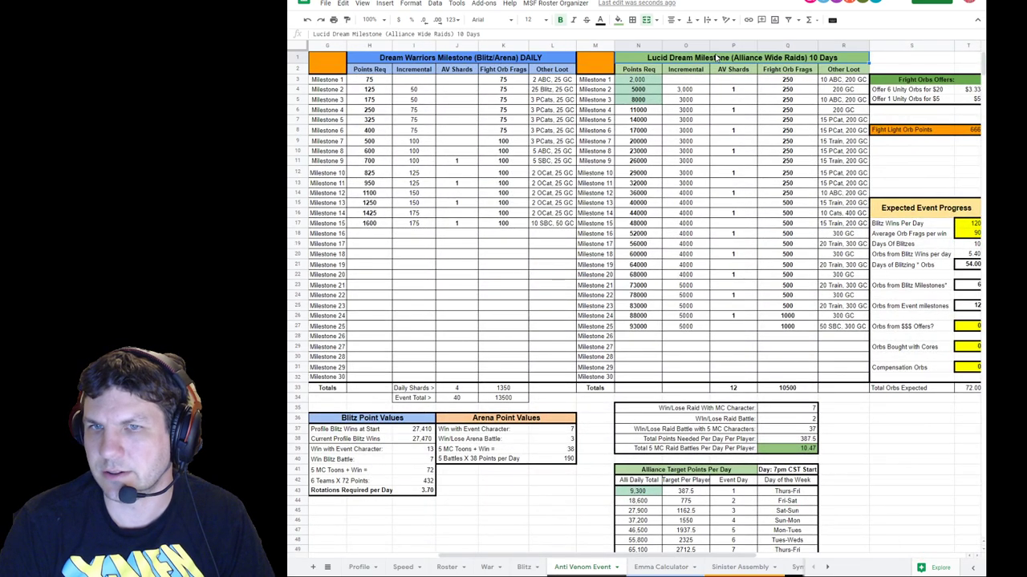
click(510, 389)
click(800, 388)
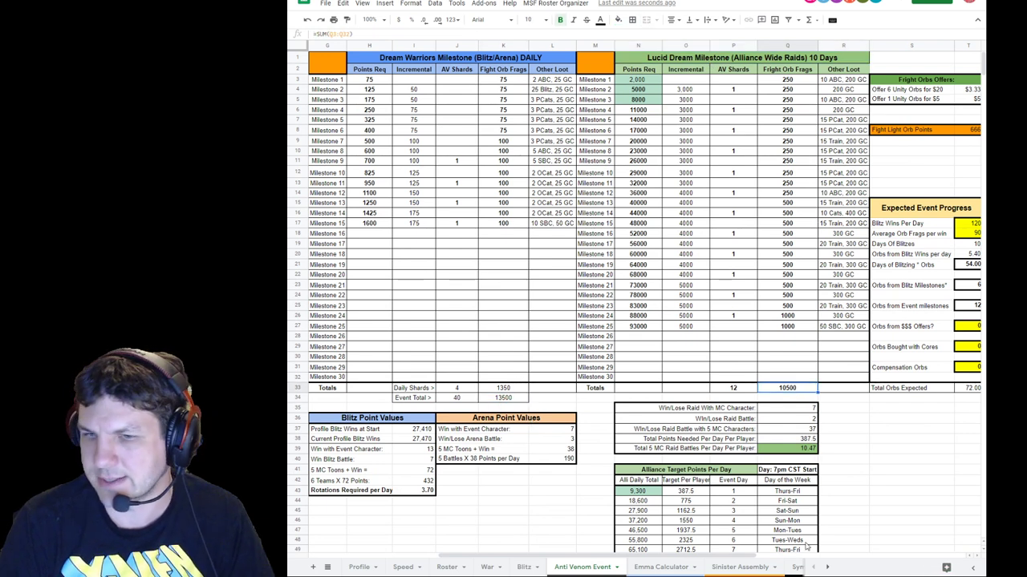
scroll(786, 513, right, 3)
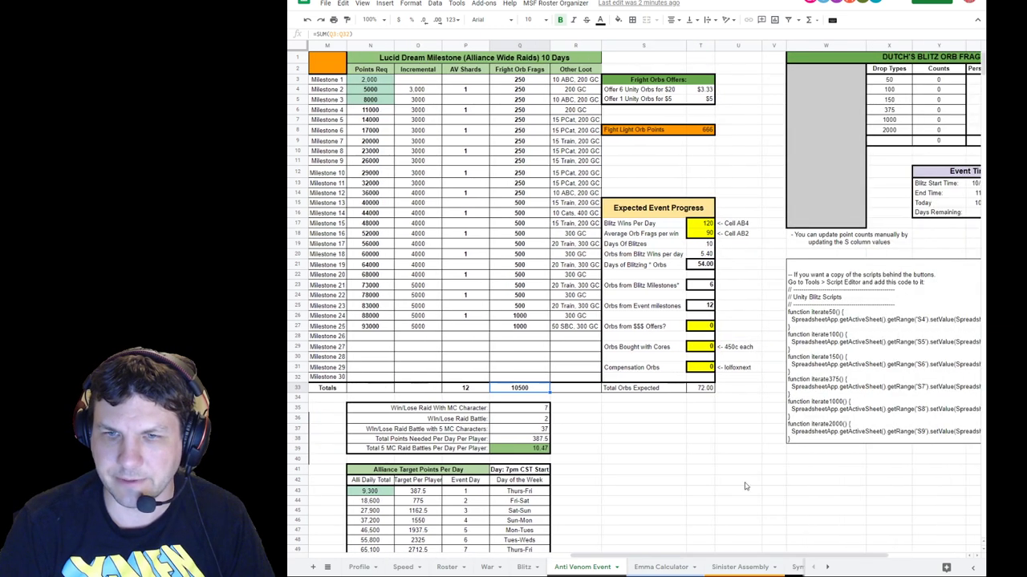
click(708, 305)
Step: Try 6 as the Orbs from $$$ Offers value in Expected Event Progress, and reset it to 0
drag(674, 555, 762, 547)
click(525, 326)
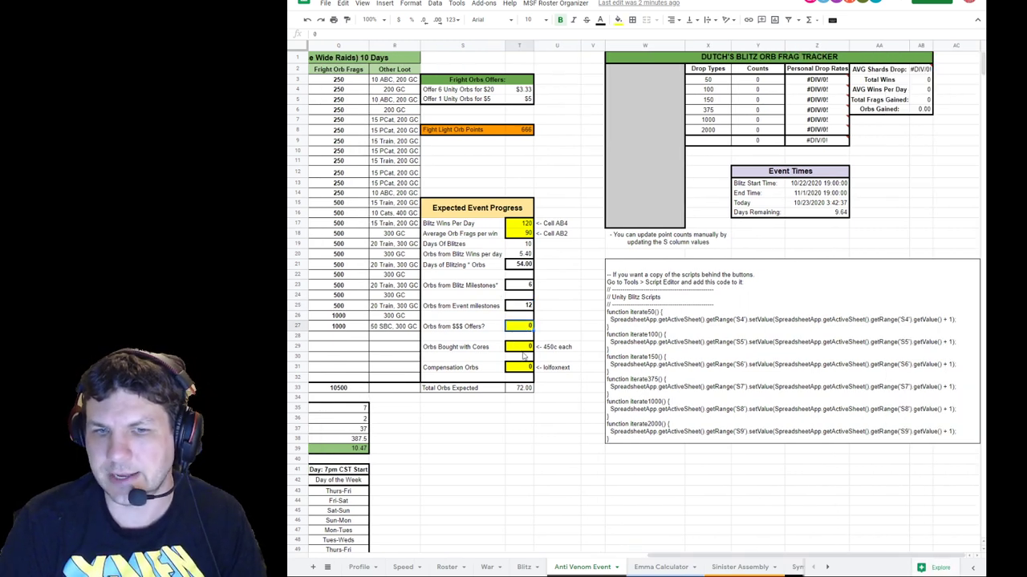
text(4)
key(Return)
text(6)
click(577, 330)
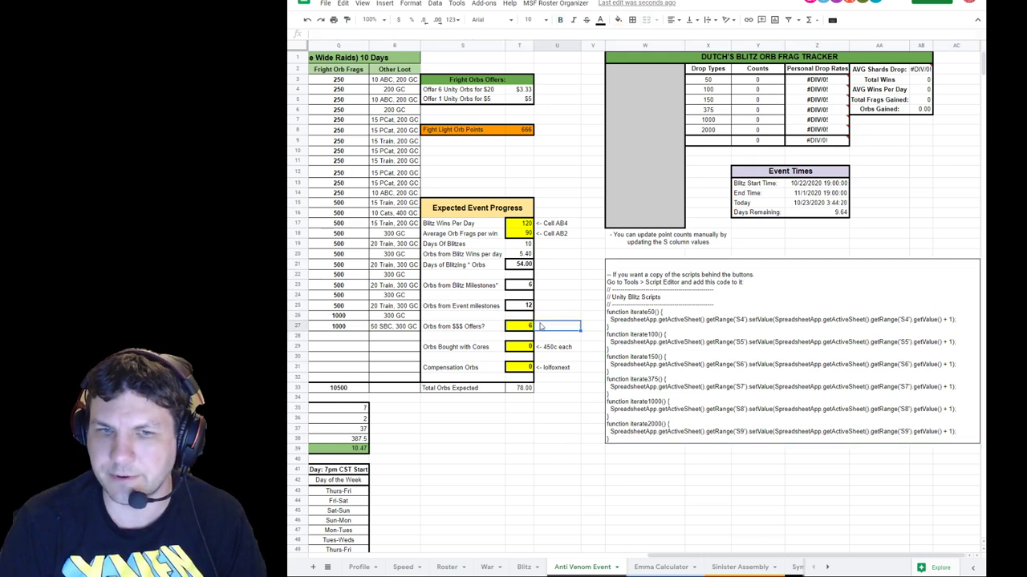
click(526, 329)
text(0)
click(574, 335)
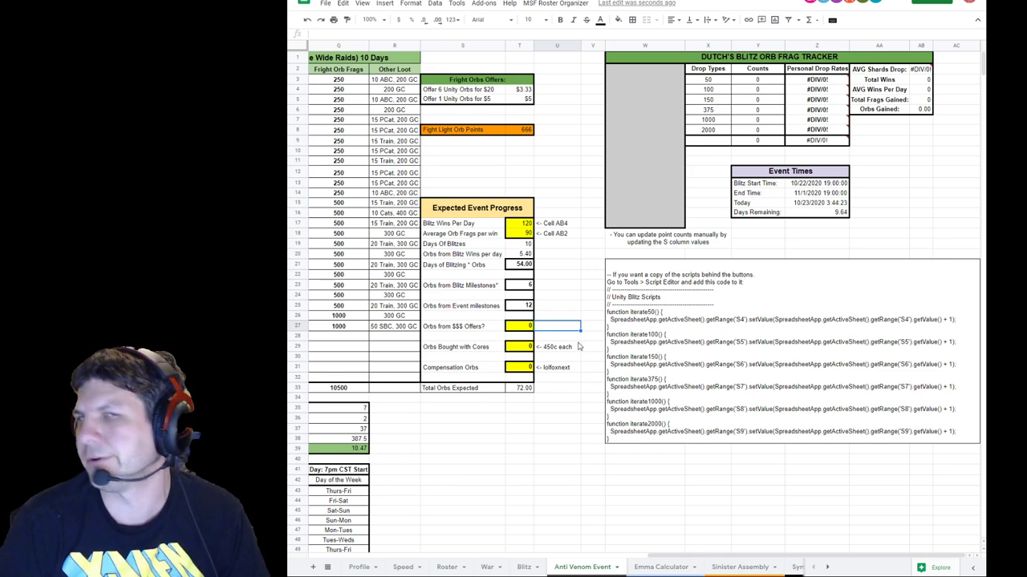
Step: Check the Orbs Bought with Cores, Compensation Orbs and Total Orbs Expected values
click(517, 350)
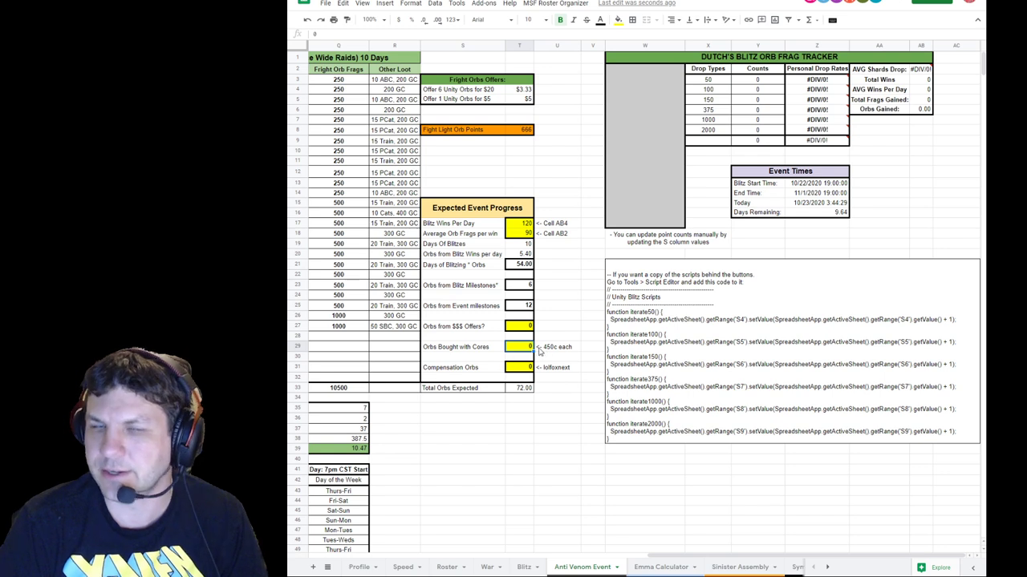
click(518, 368)
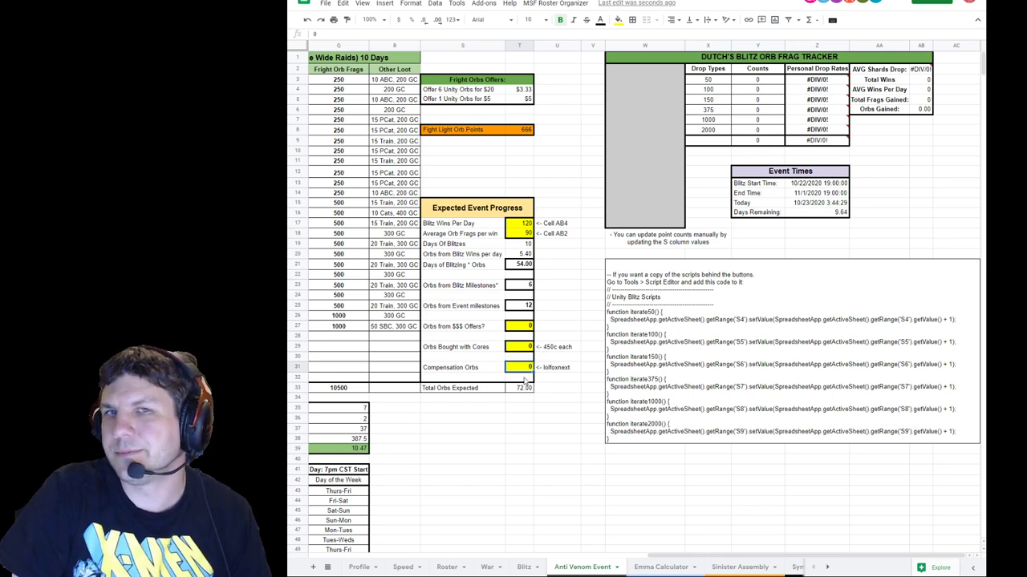
click(522, 388)
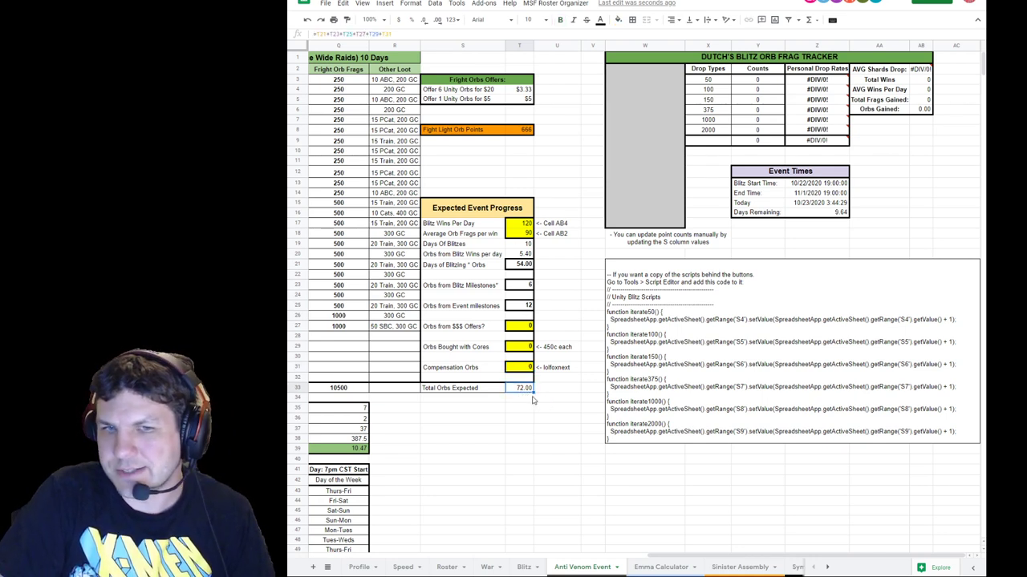
Step: Compare the Night Terrors milestones' orb requirements with the Expected Event Progress totals
click(686, 568)
click(548, 567)
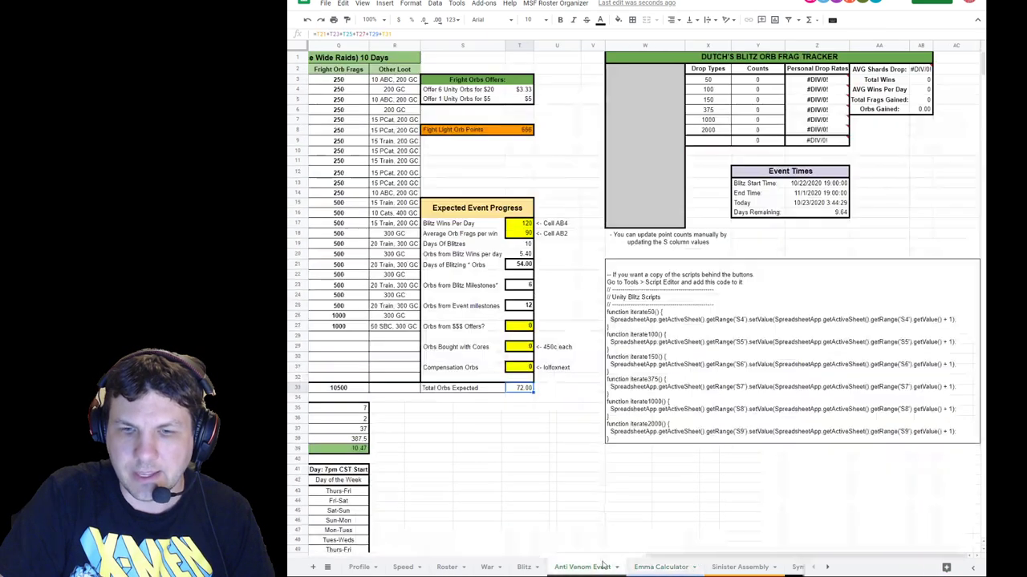
drag(694, 556, 327, 557)
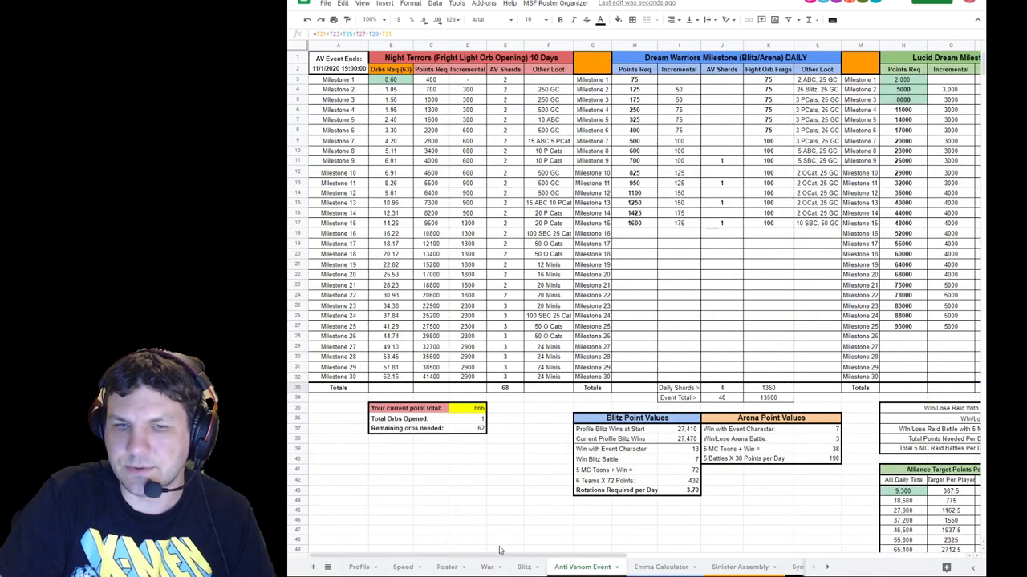
drag(505, 557, 836, 535)
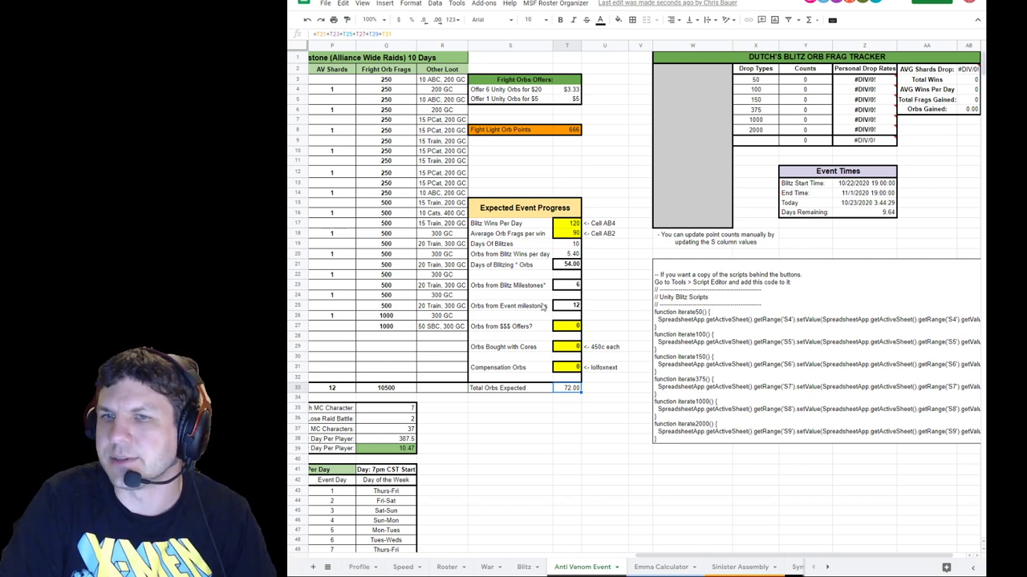
Step: In the Blitz Orb Frag Tracker, enter counts of 15 for 50-frag drops, 2 for 100, 3 for 150 and 1 for 375
drag(678, 557, 716, 556)
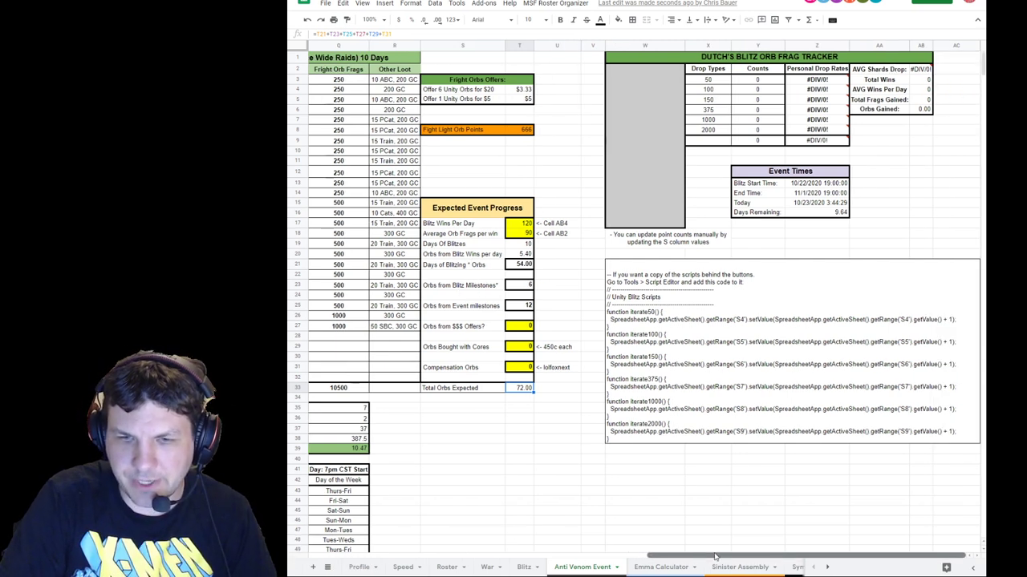
click(757, 82)
click(757, 92)
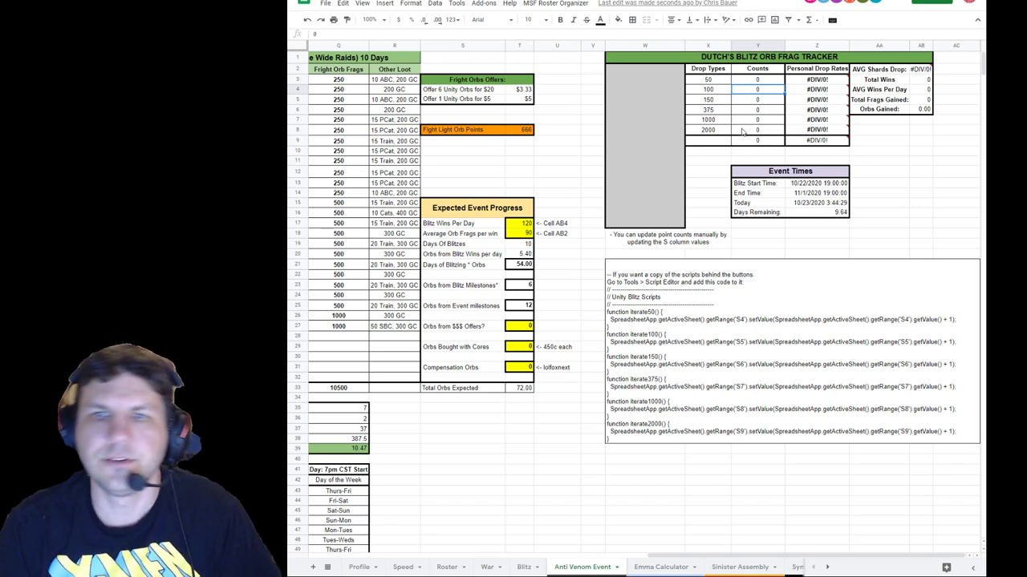
click(763, 81)
text(5)
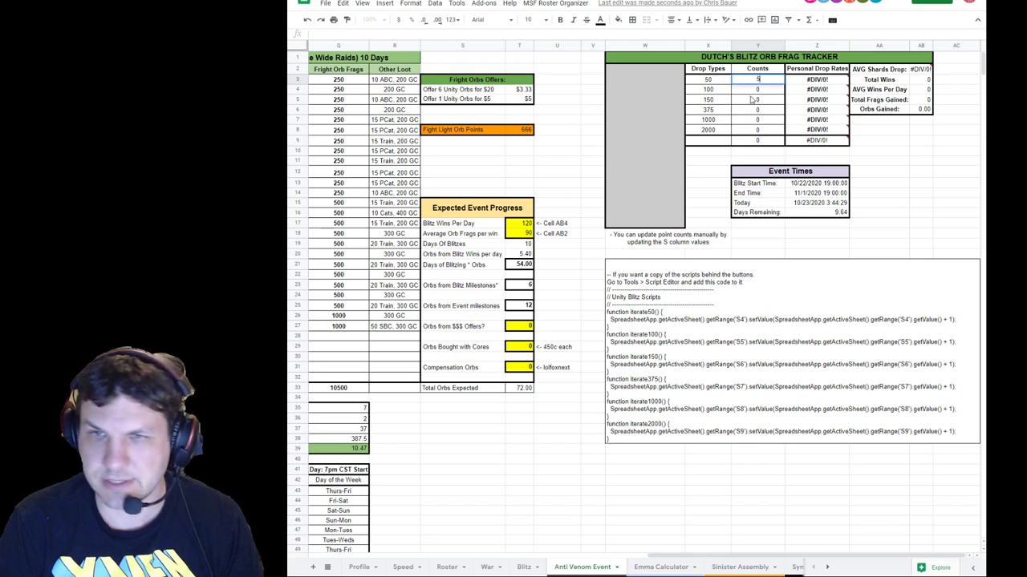
key(Return)
text(2)
key(Return)
text(3)
key(Return)
text(1)
key(Return)
Step: Set the tracker's 2000-frag drop count to 1, the 100-frag count to 11 and the 150-frag count to 7
click(764, 130)
text(1)
key(Return)
click(760, 90)
text(11)
key(Return)
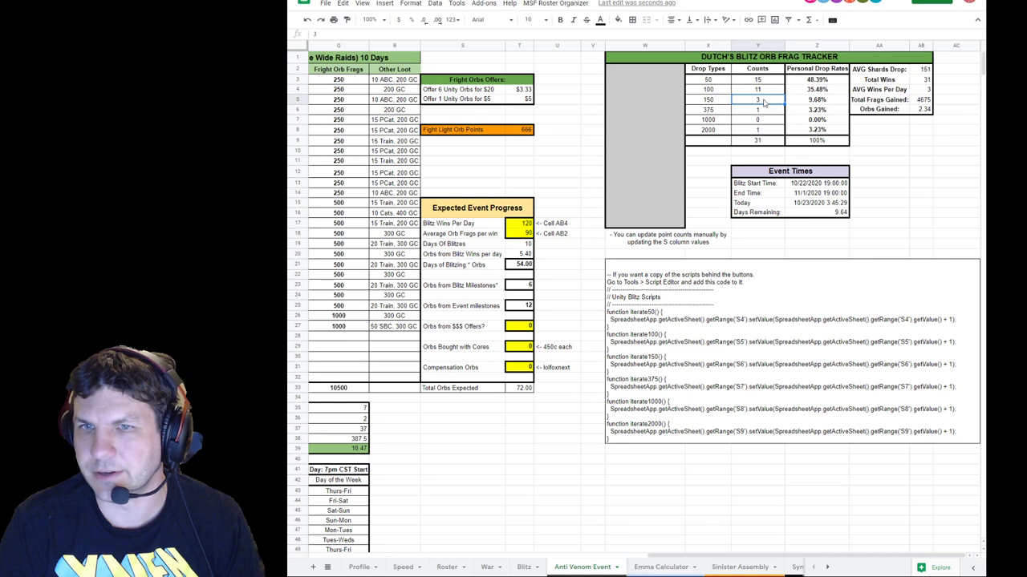
text(7)
click(770, 120)
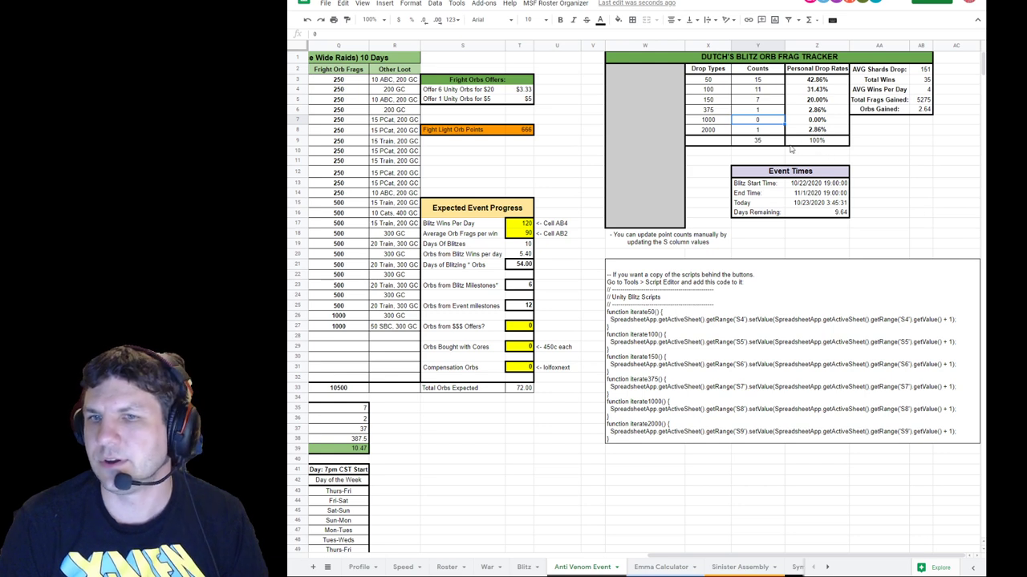
Step: Check the tracker's total drop count and AVG Shards Drop formulas
click(768, 142)
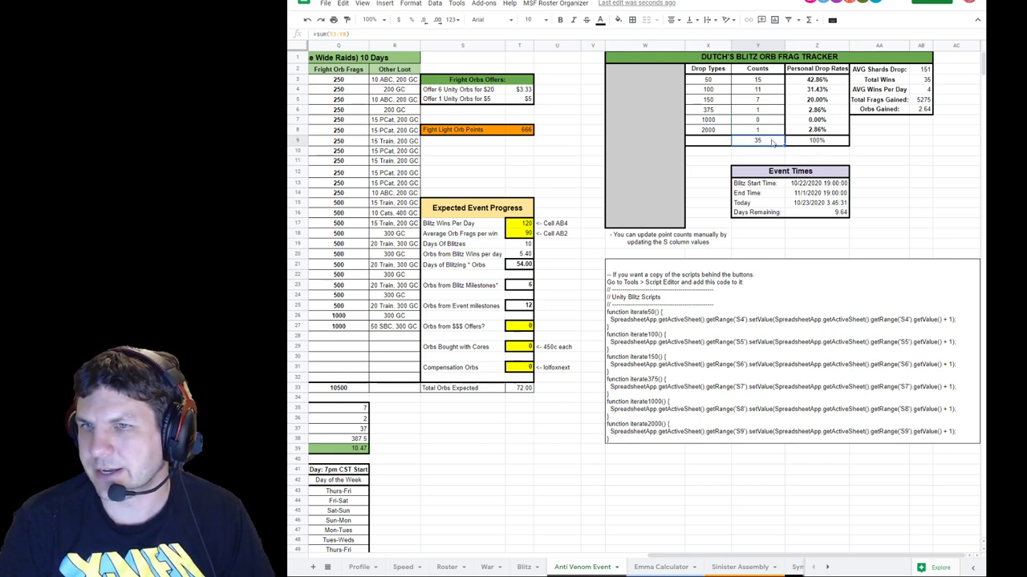
click(887, 70)
click(921, 69)
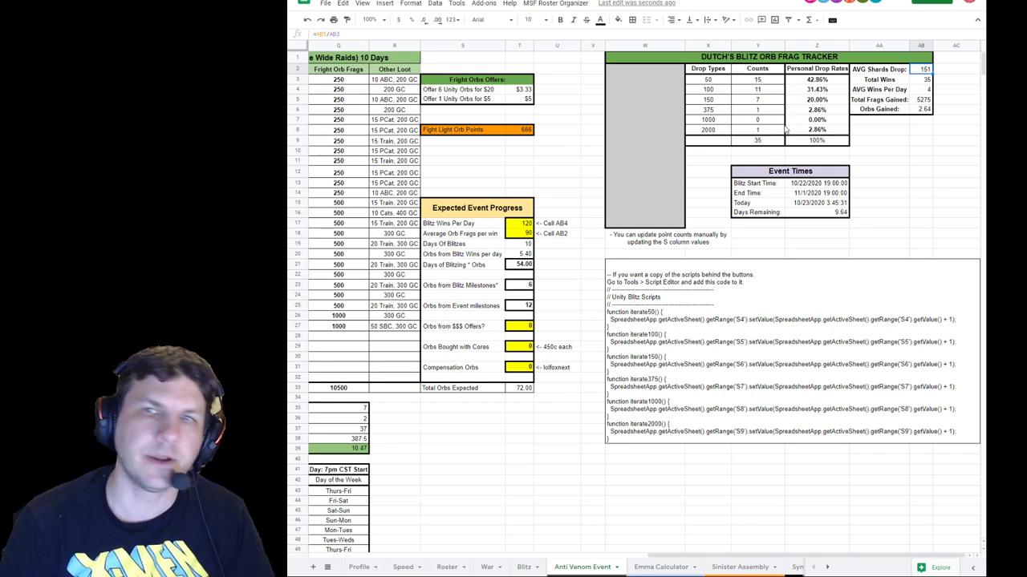
Step: Set the tracker's 2000-frag drop count to 0 and review the remaining counts
click(764, 131)
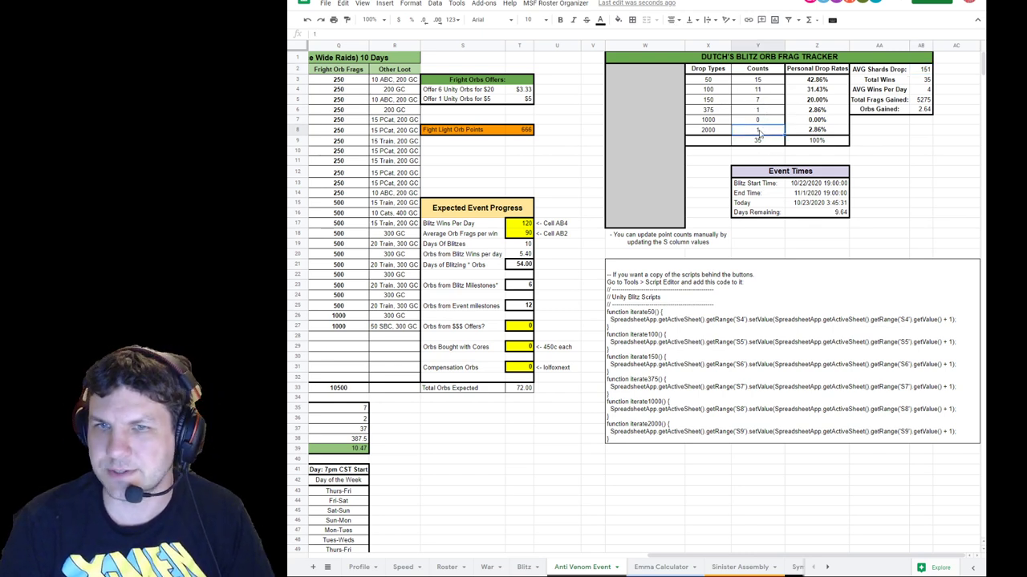
text(0)
click(756, 120)
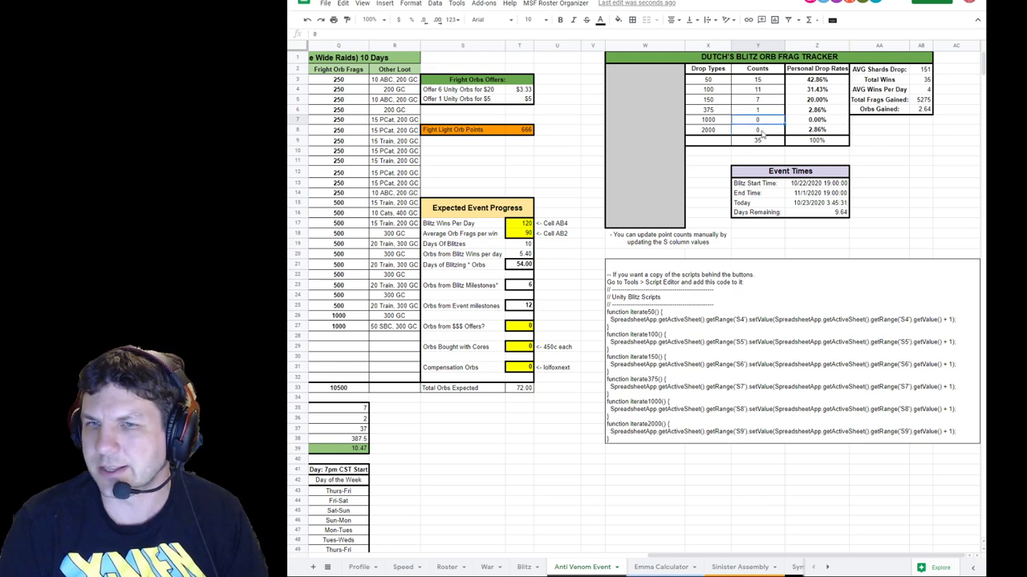
click(758, 100)
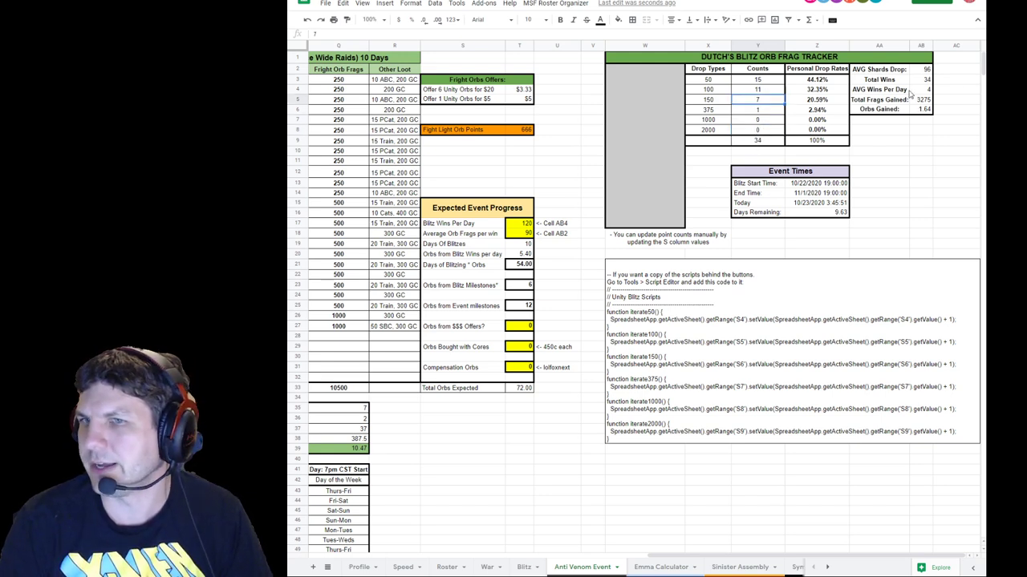
click(756, 90)
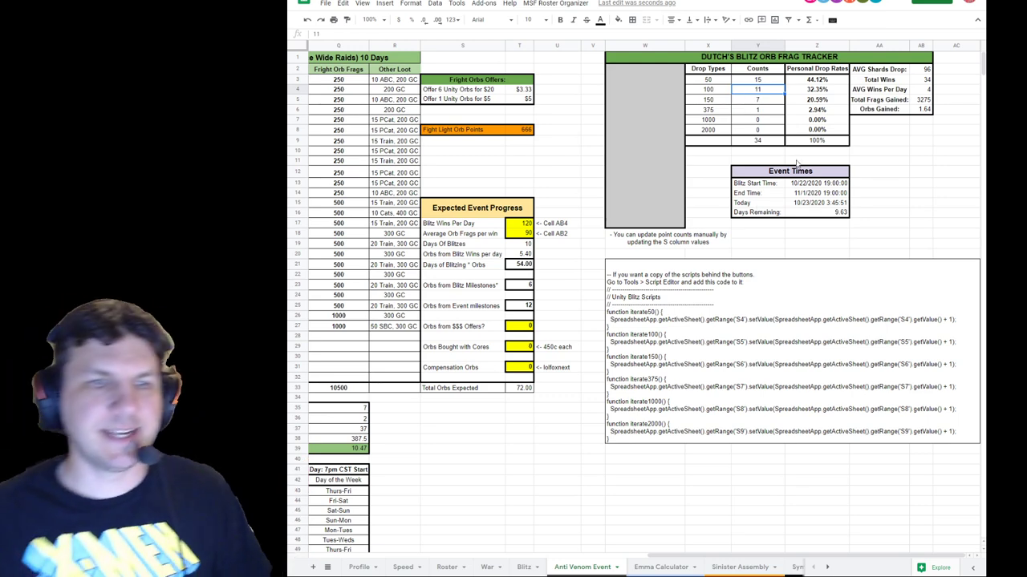
Step: Examine the Event Times table's blitz start time, end time, today's date and days remaining formulas
click(818, 185)
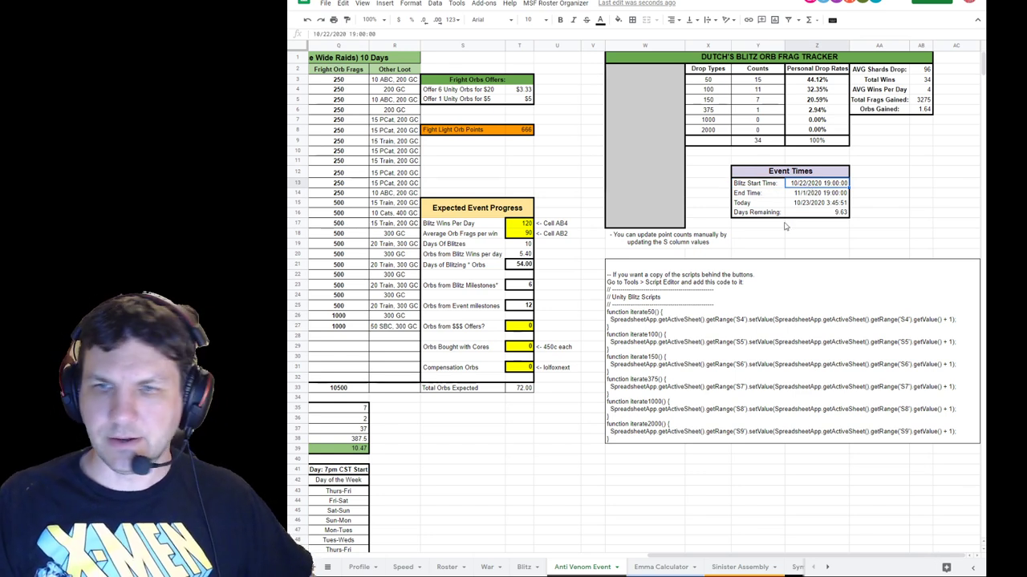
click(754, 196)
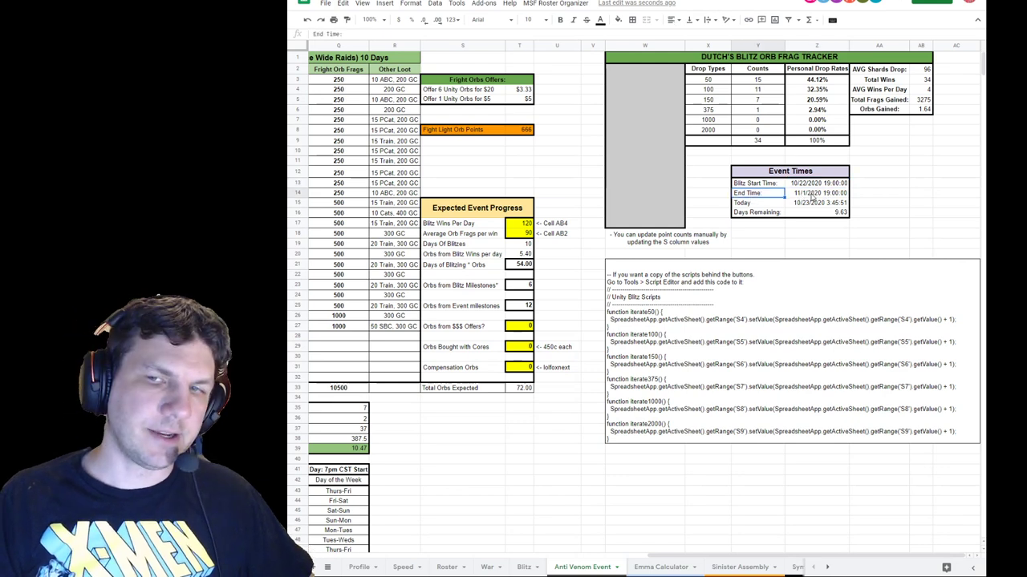
click(812, 197)
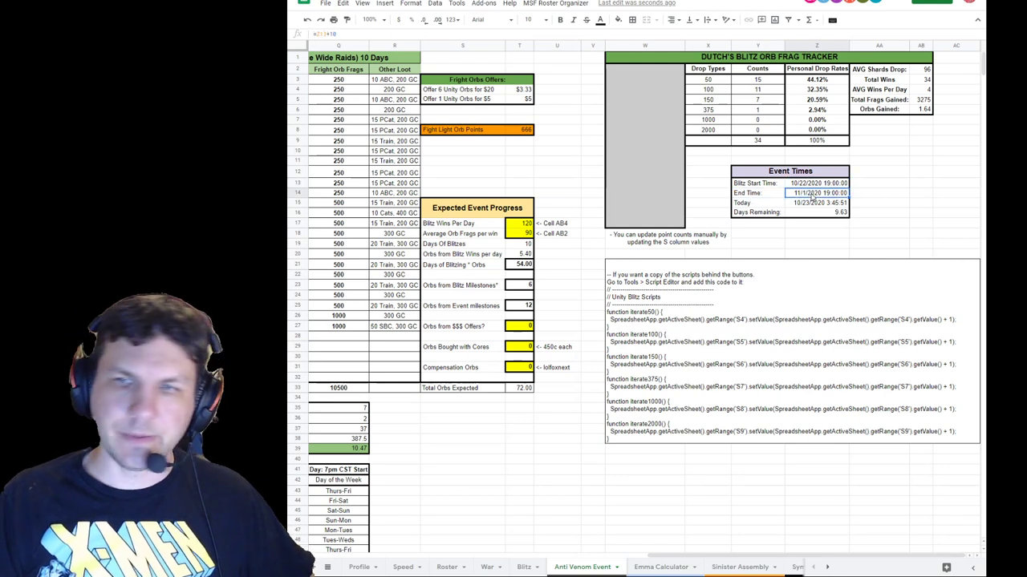
click(762, 205)
click(807, 207)
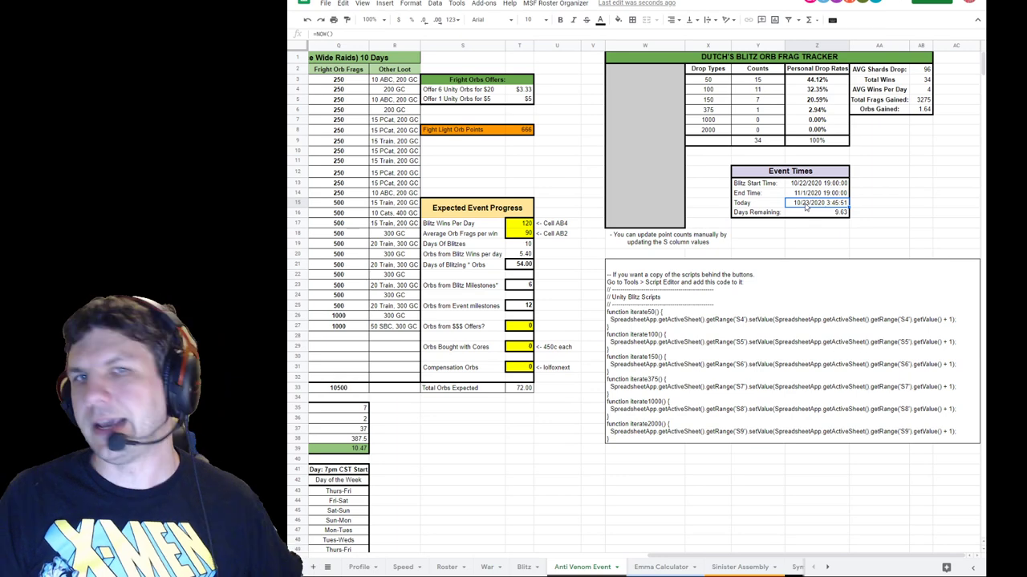
click(842, 215)
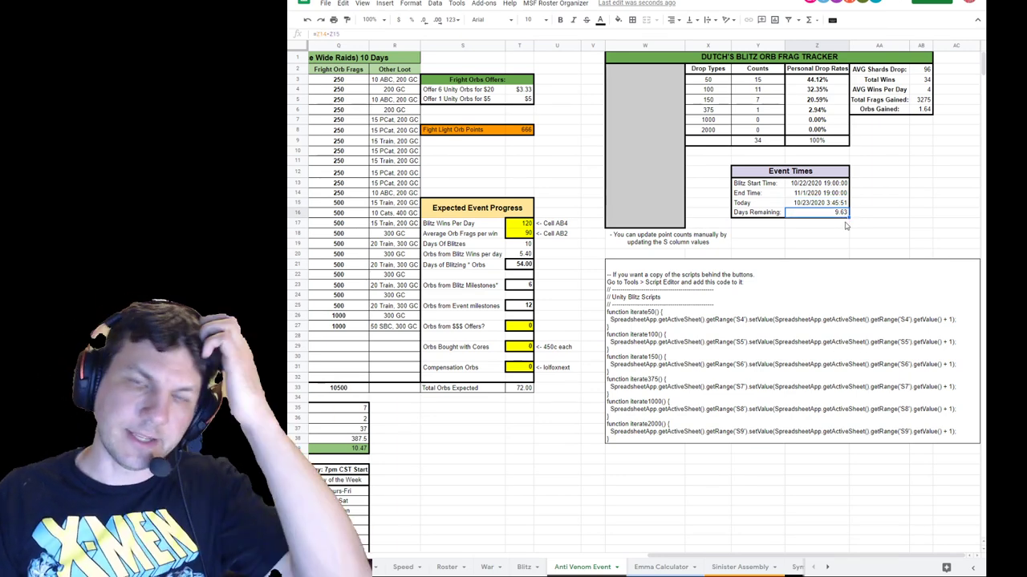
right_click(831, 227)
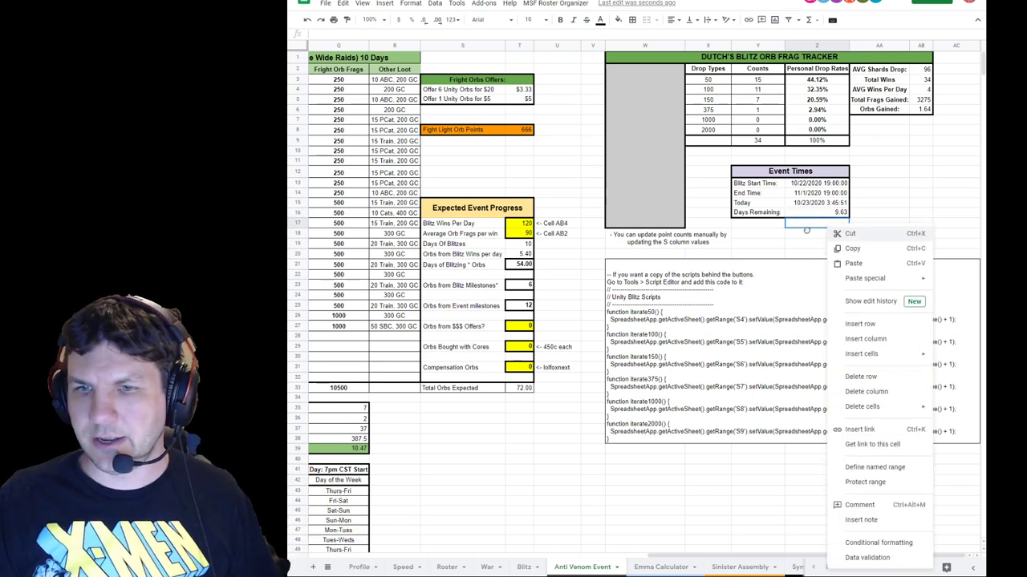
key(Escape)
Step: Examine the tracker's button area, drop types, counts and script instructions, and return to the Expected Event Progress table
click(647, 57)
click(647, 77)
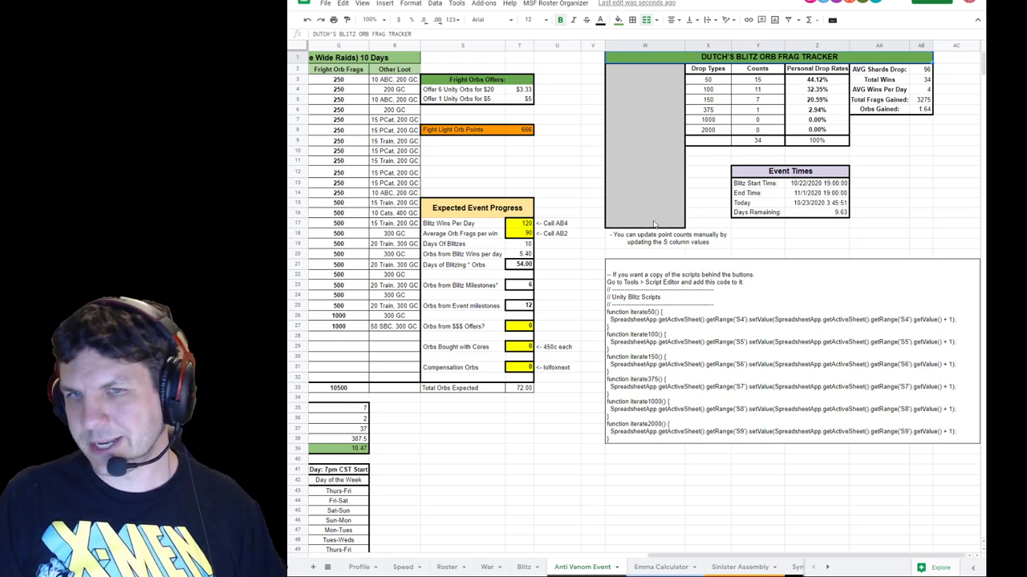
click(772, 82)
click(713, 83)
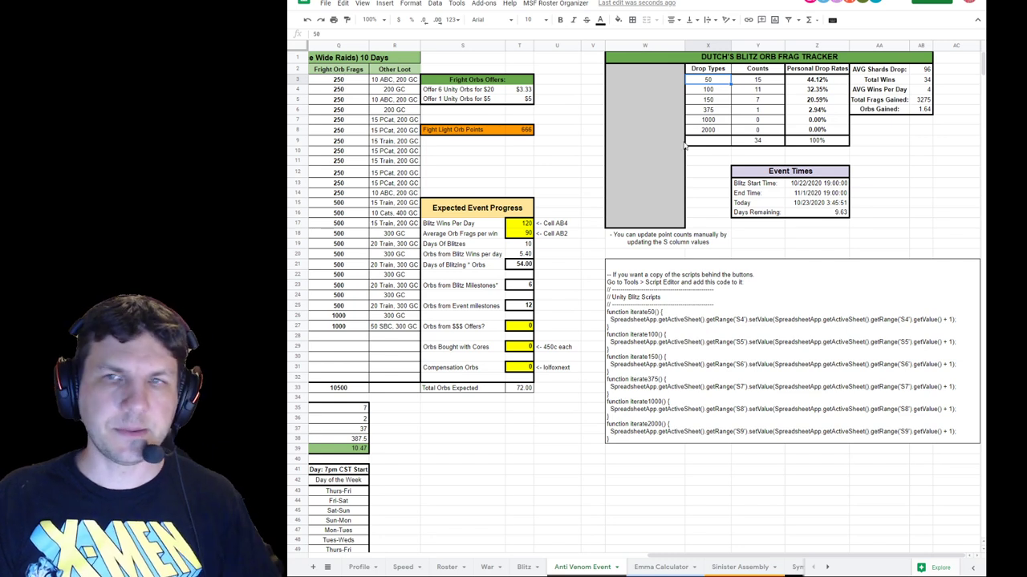
click(755, 90)
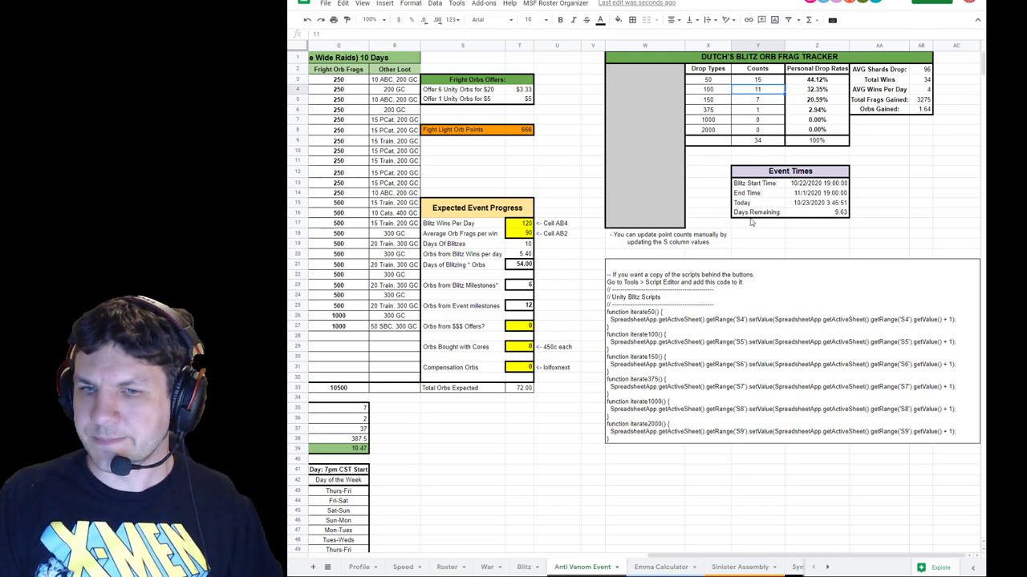
click(708, 328)
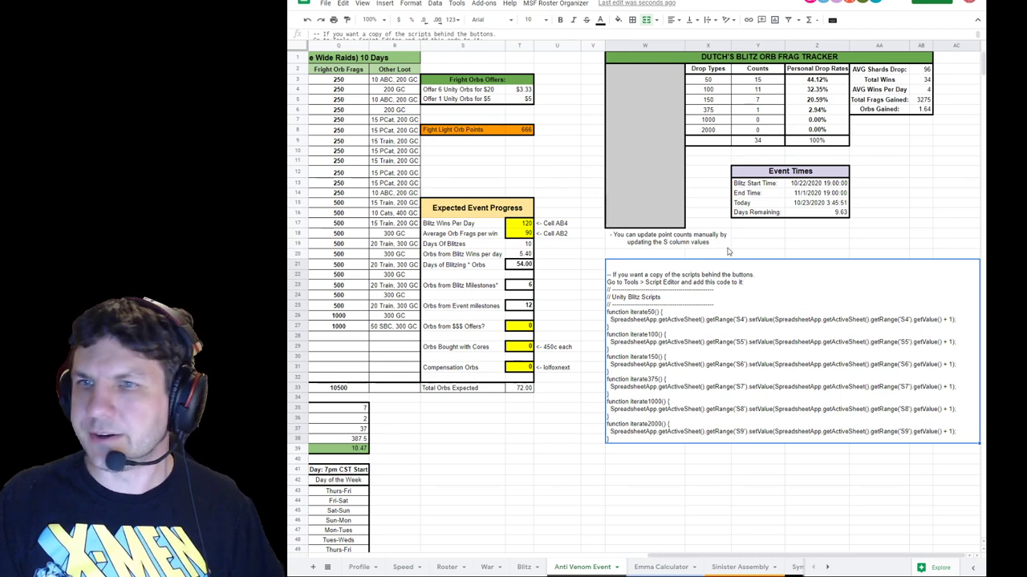
click(799, 245)
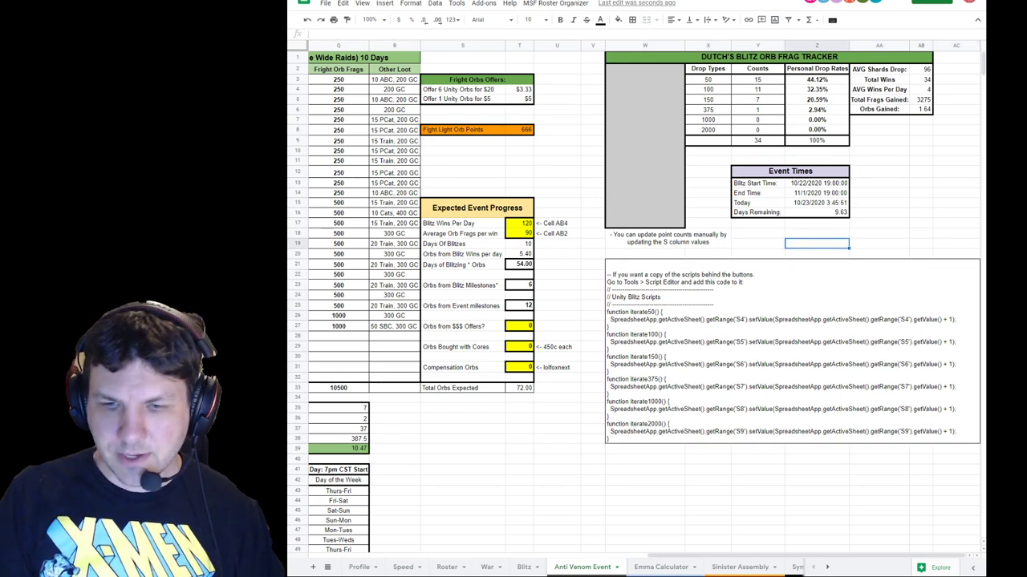
drag(796, 556, 725, 559)
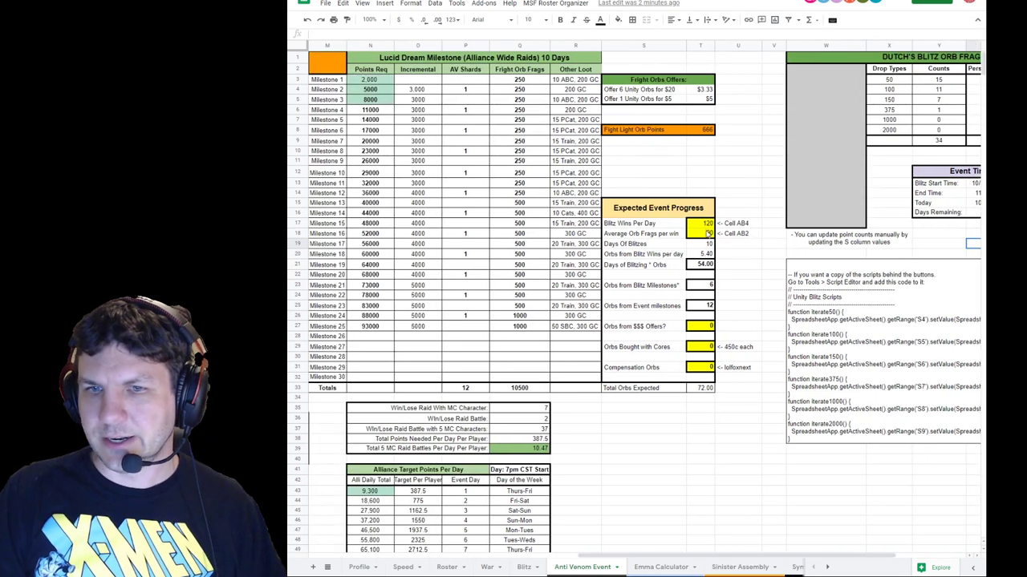
Step: Set Blitz Wins Per Day to 100 in the Expected Event Progress table
click(706, 225)
text(100)
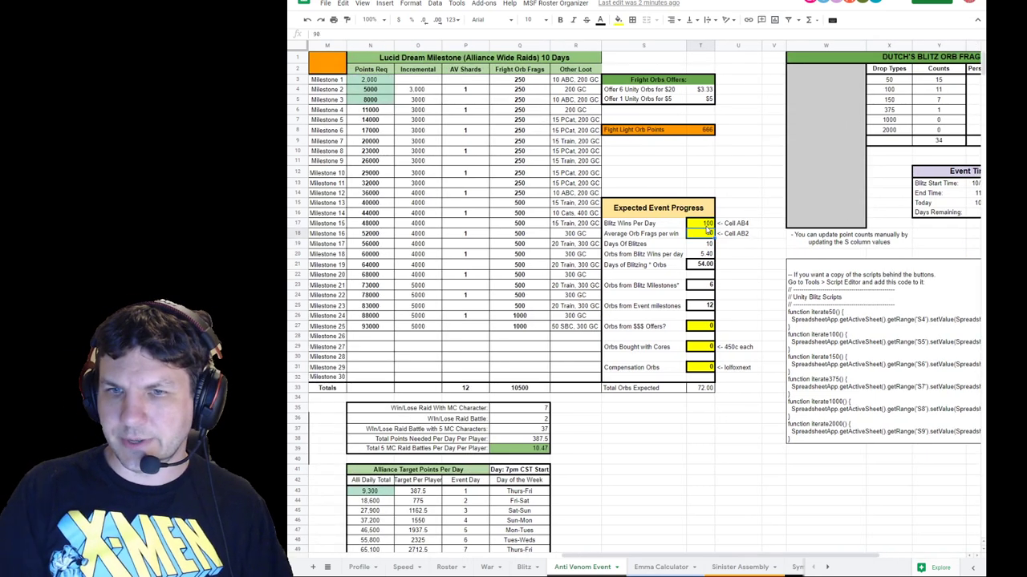
key(Return)
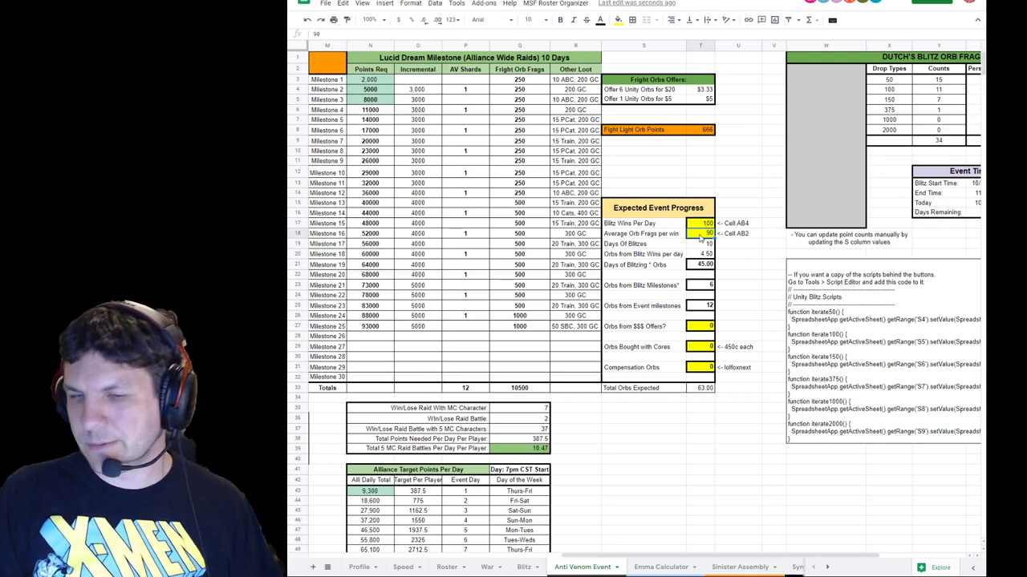
Step: Check the expected orbs from blitzing, blitz milestones and event milestones, and the Total Orbs Expected formula
click(705, 266)
click(709, 287)
click(711, 307)
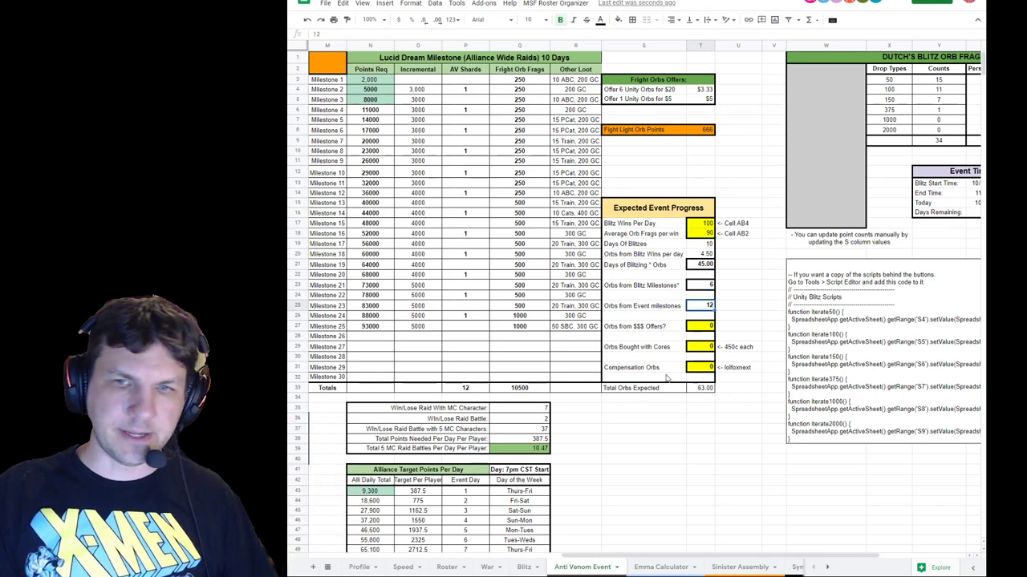
click(706, 391)
Step: Return to the Night Terrors milestone table and check the current point total entry below it
drag(728, 556, 474, 555)
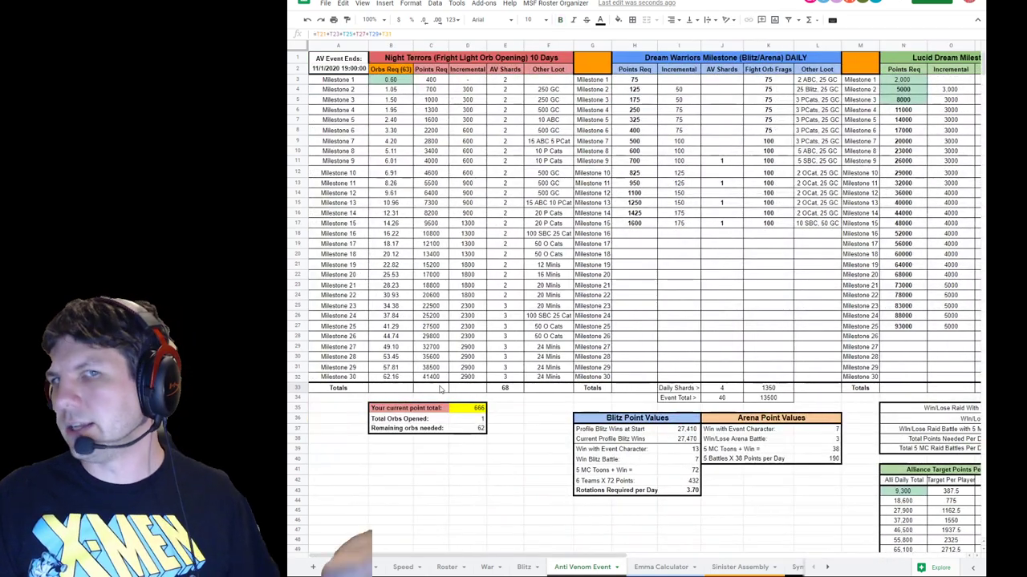
click(470, 409)
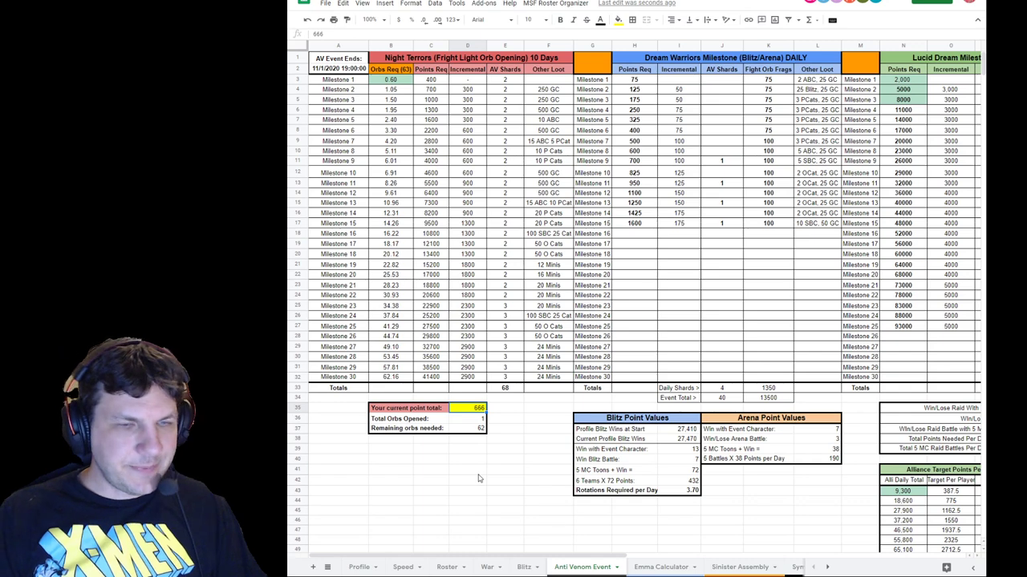
drag(559, 556, 557, 504)
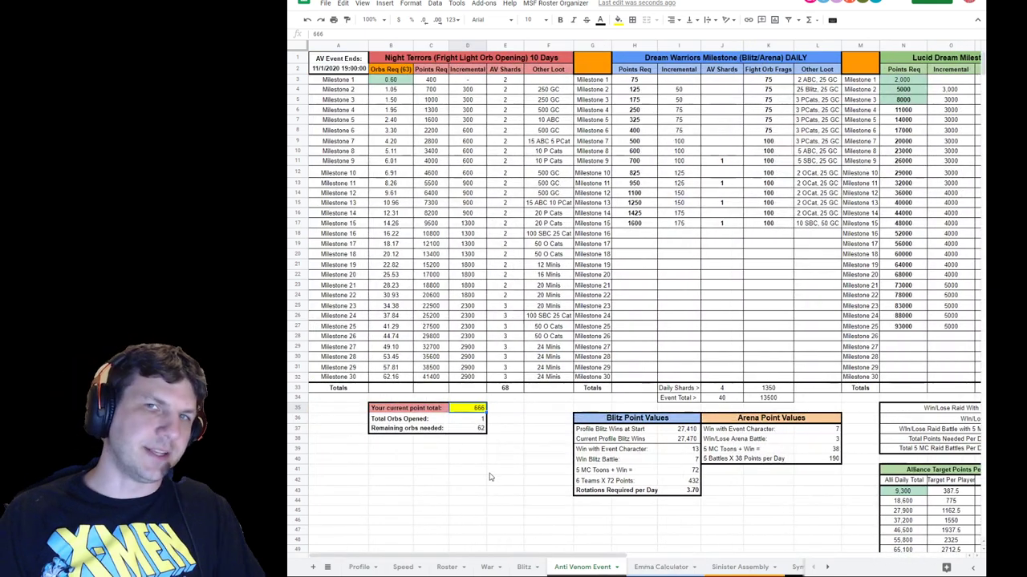
click(520, 424)
click(542, 424)
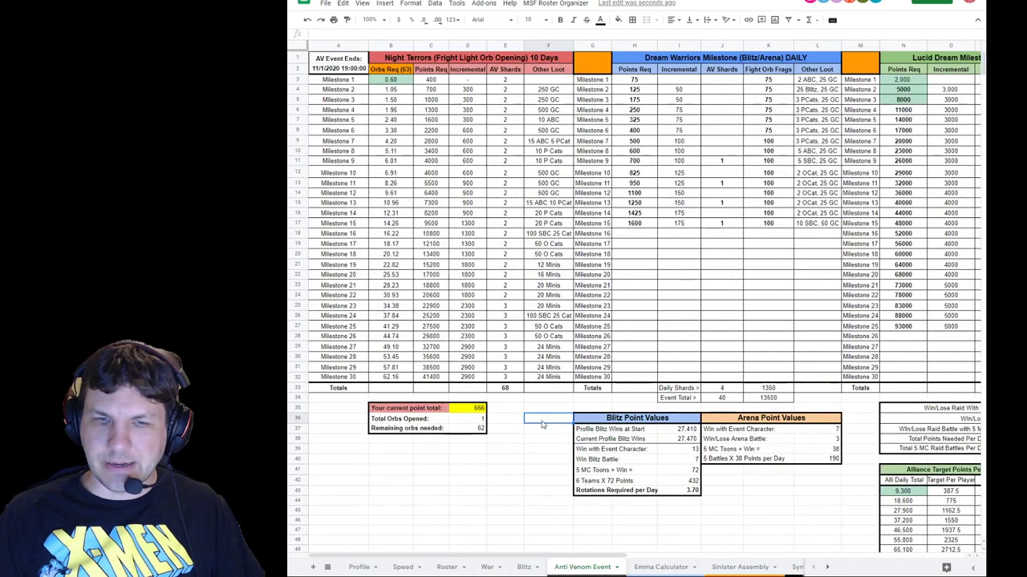
click(505, 451)
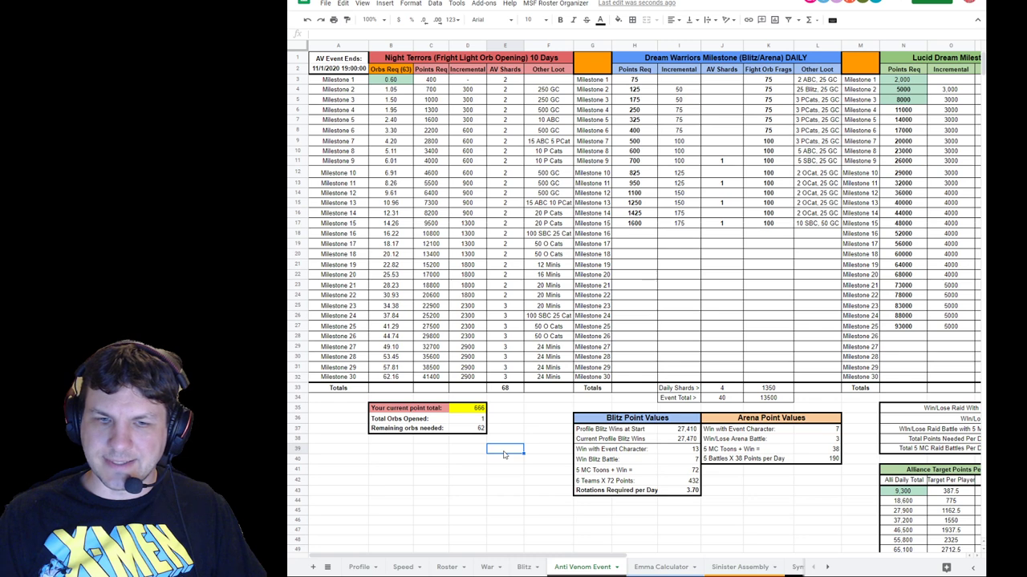